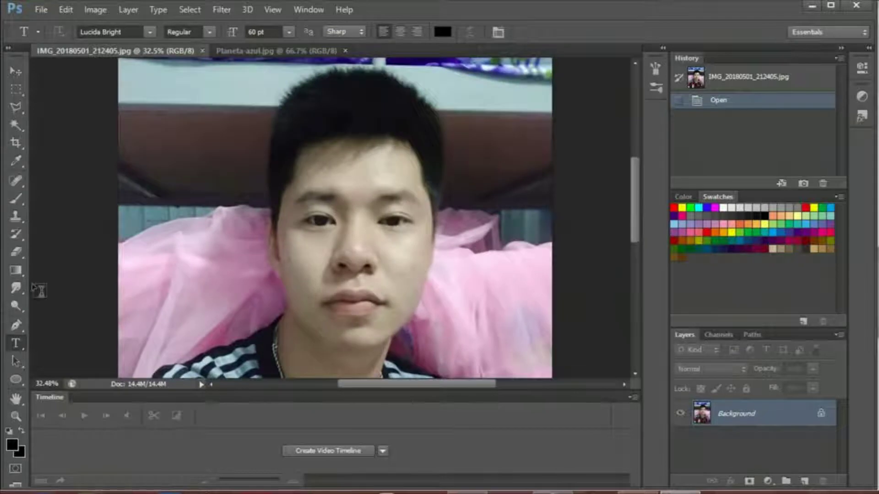
Outline the man's head and face with the Polygonal Lasso and copy the selection to a new layer.
click(16, 108)
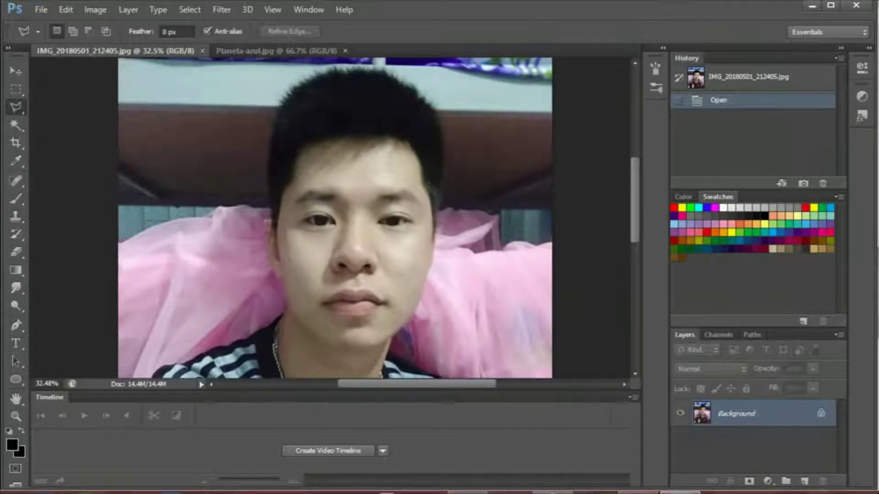
mouse_move(275, 214)
mouse_down()
mouse_move(275, 103)
mouse_move(294, 84)
mouse_move(351, 70)
mouse_up()
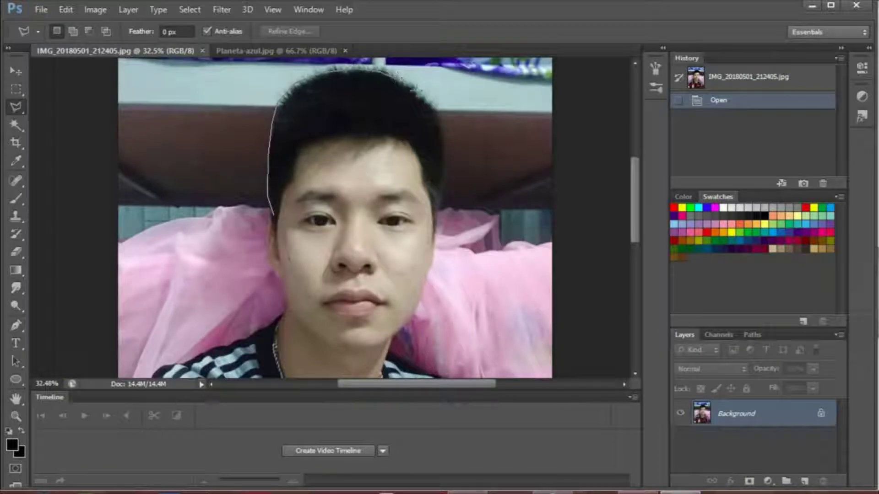
mouse_move(426, 99)
mouse_down()
mouse_move(441, 121)
mouse_move(438, 199)
mouse_up()
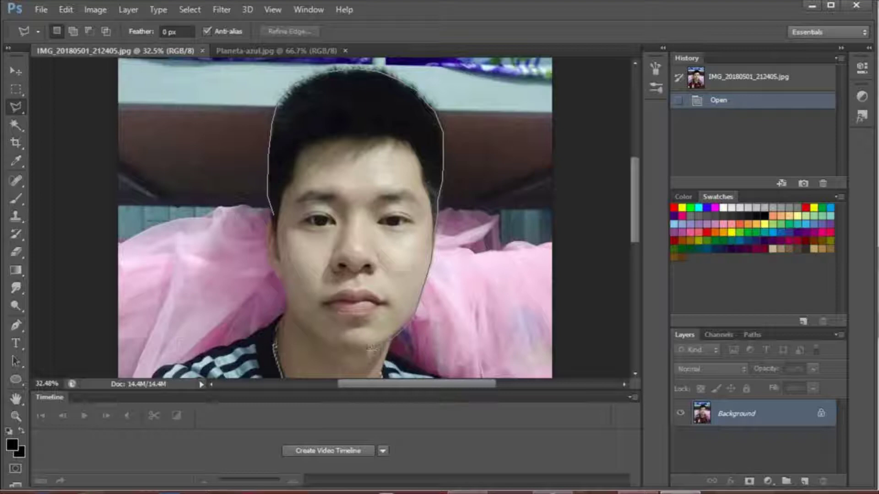
drag(348, 351, 296, 316)
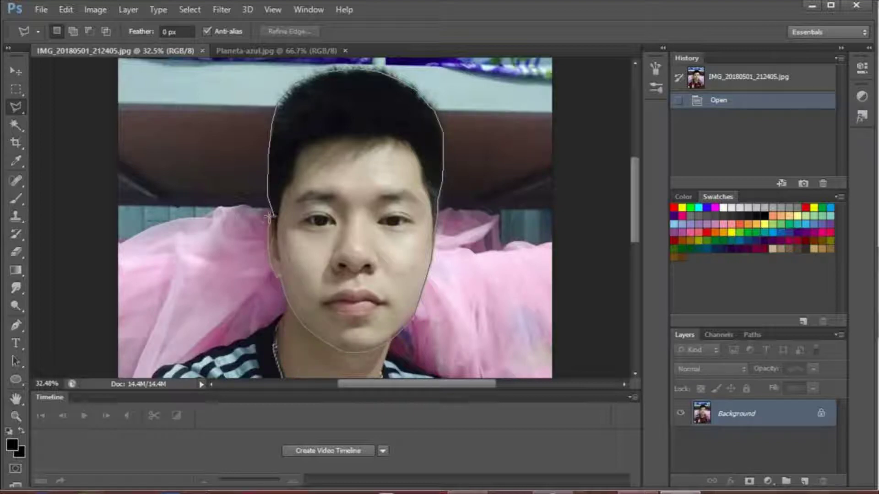
click(270, 215)
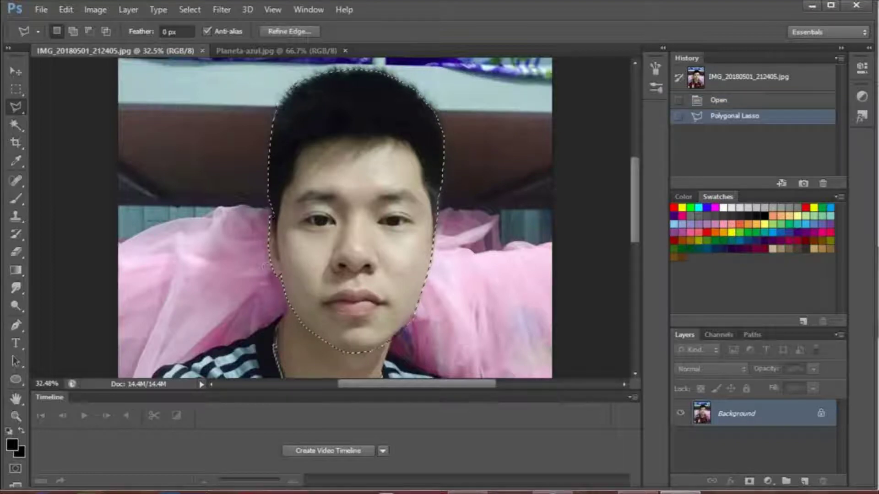
key(ctrl+j)
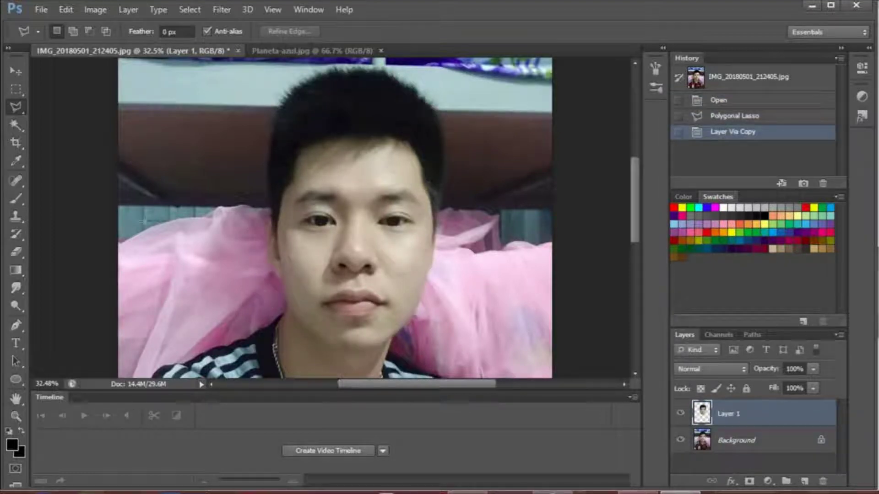
Apply a Threshold adjustment to the head layer, lowering the level until the facial features read clearly in black and white.
click(66, 9)
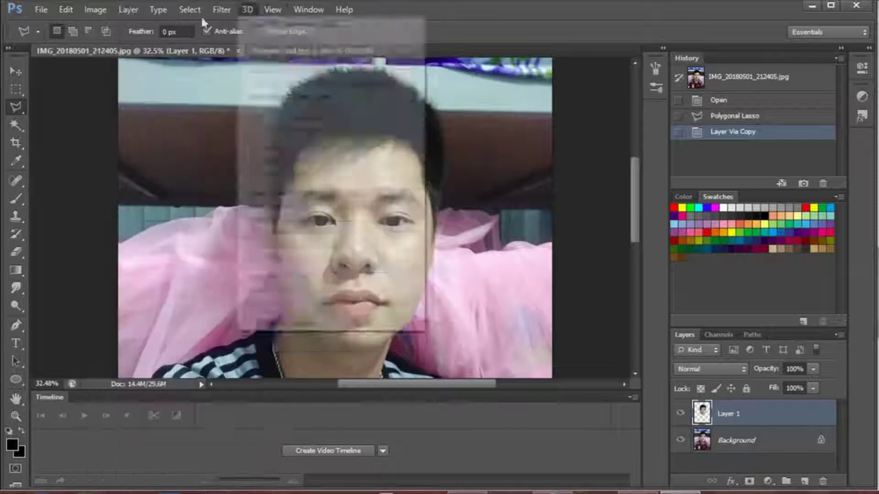
click(96, 9)
mouse_move(224, 44)
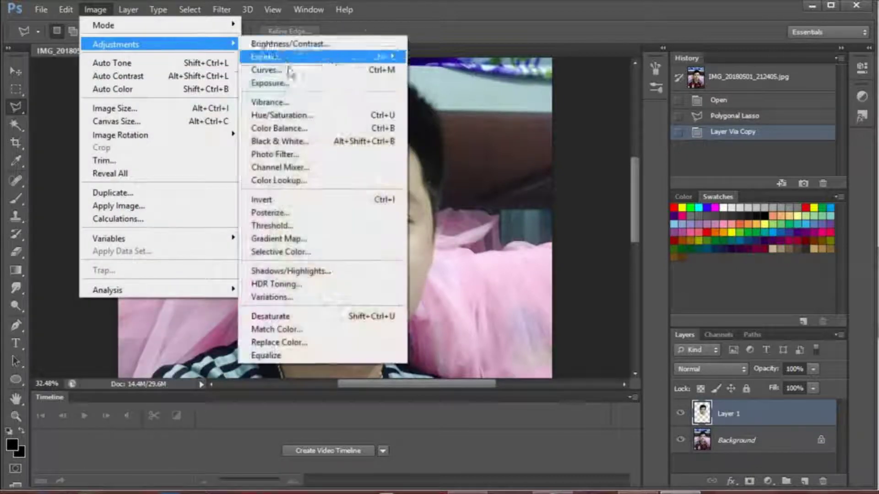
click(270, 226)
mouse_move(561, 241)
mouse_down()
mouse_move(543, 248)
mouse_move(552, 247)
mouse_up()
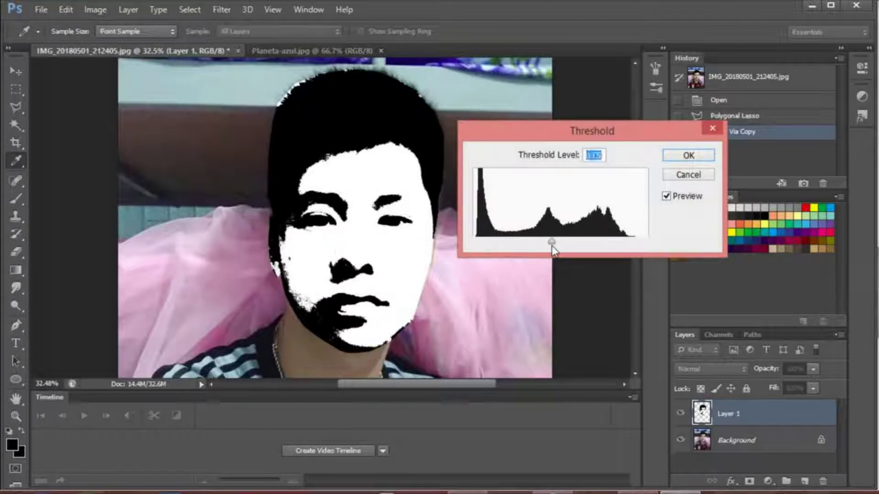
click(686, 159)
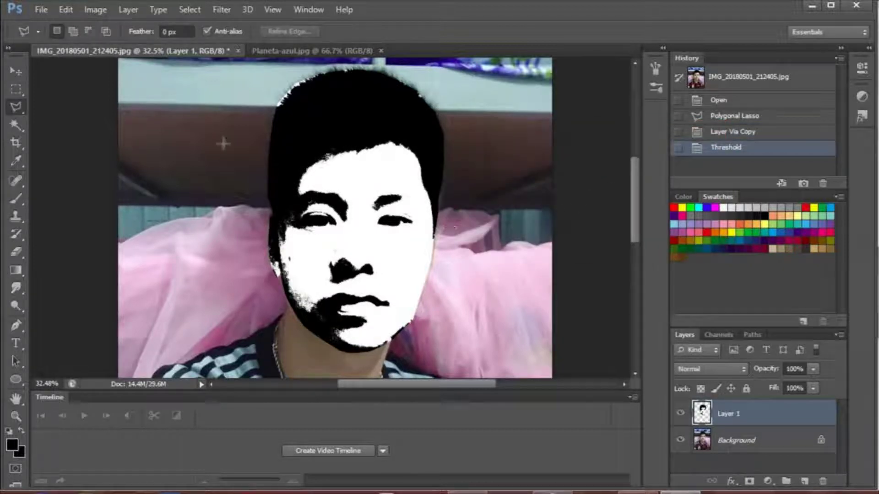
Create a new 1920 x 1080 pixel document at 100 pixels/inch in RGB with a white background.
click(42, 10)
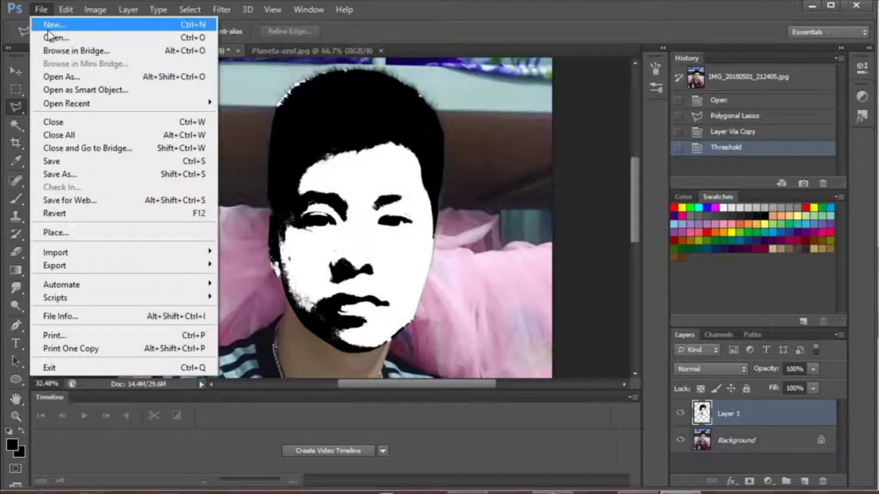
click(49, 27)
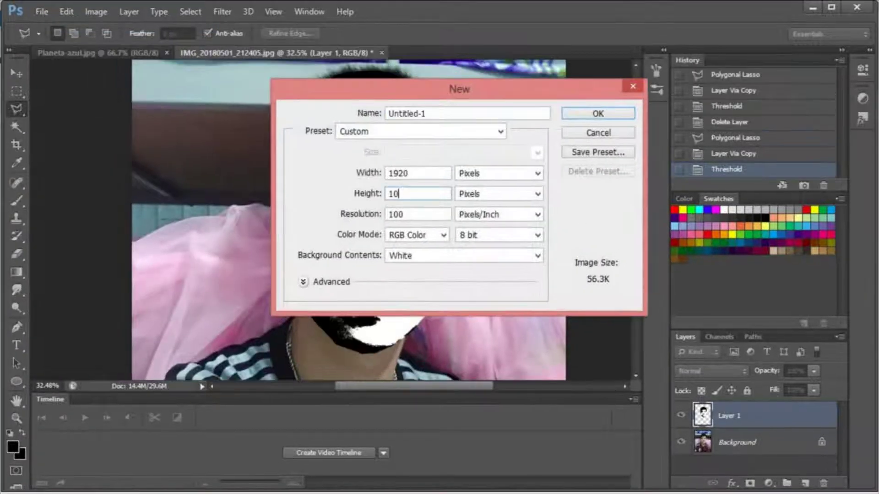
text(80)
click(586, 117)
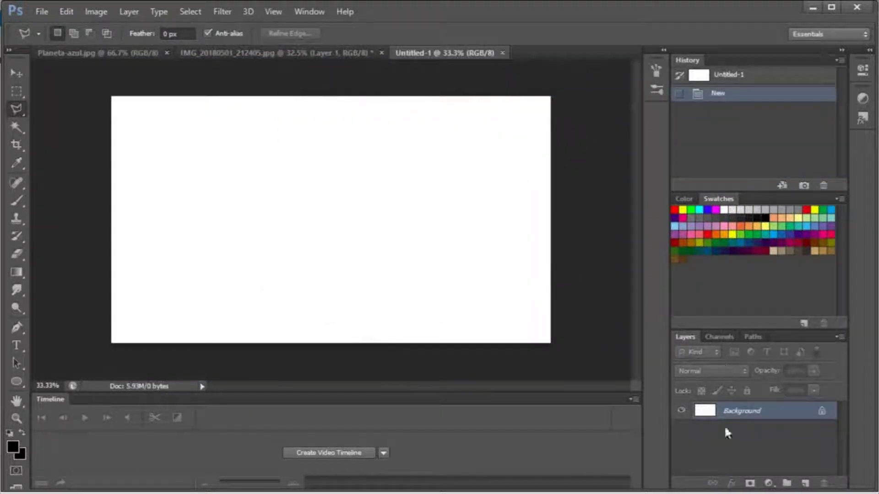
Add a Gradient Fill layer above the background using the Black, White preset.
click(767, 483)
click(731, 198)
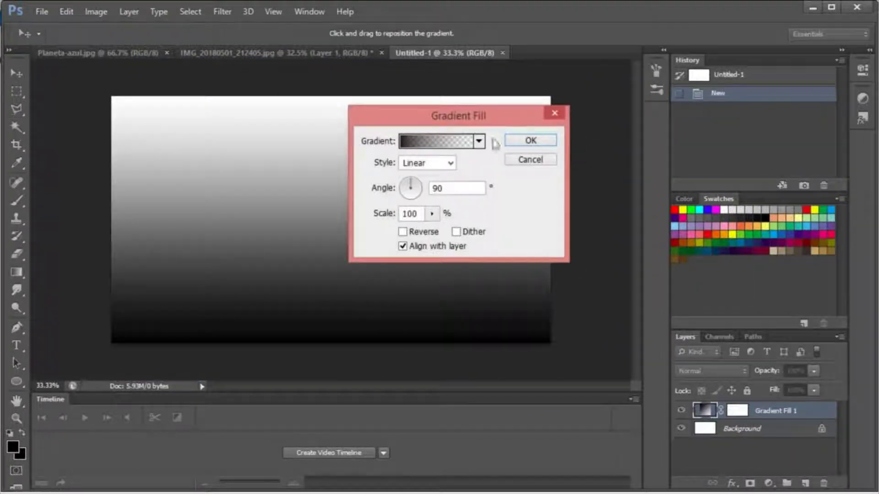
click(456, 142)
click(377, 98)
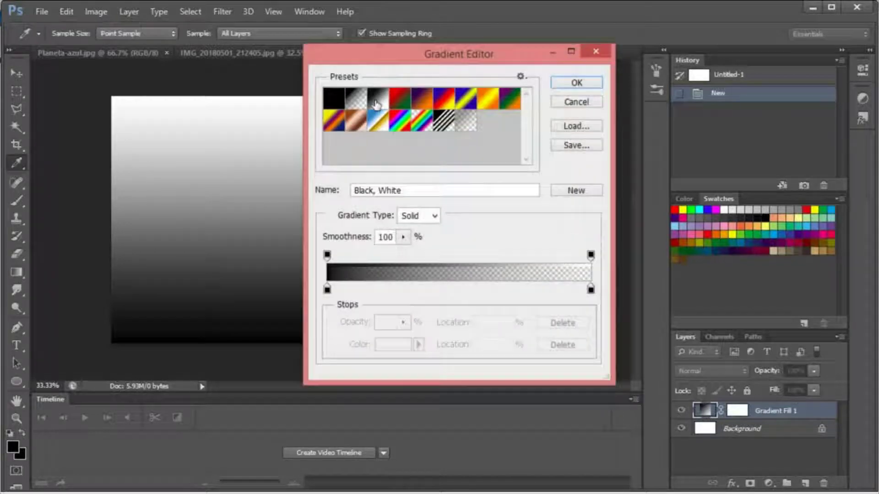
click(564, 87)
Make the gradient fill radial and reversed, with its scale at about 387%.
click(442, 163)
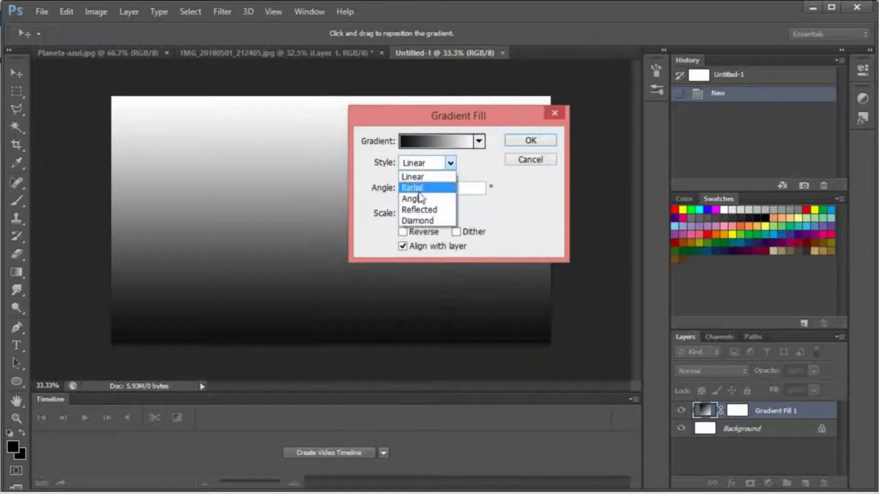
click(418, 188)
click(403, 231)
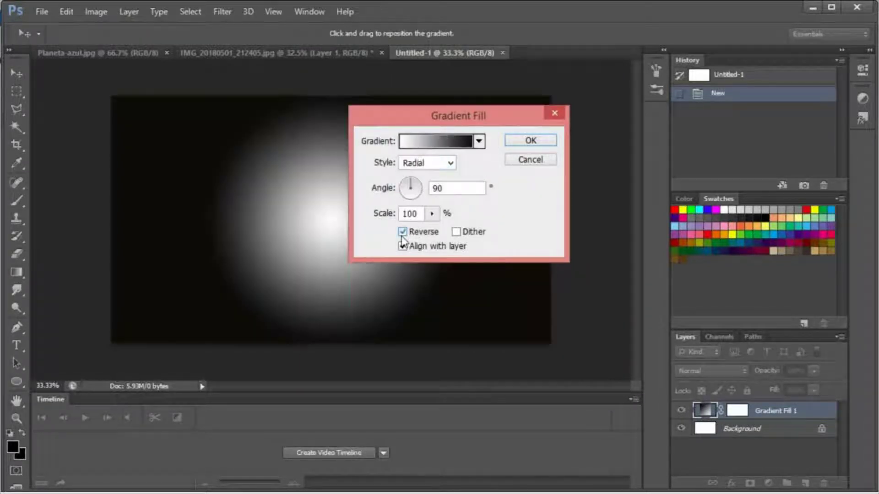
click(432, 213)
mouse_move(437, 230)
mouse_down()
mouse_move(456, 231)
mouse_move(449, 233)
mouse_up()
click(530, 141)
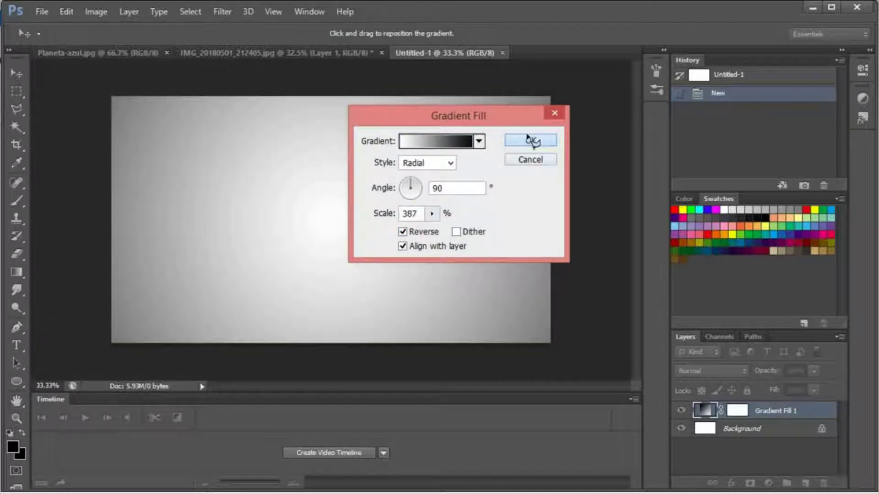
click(530, 141)
Bring the black-and-white head layer from the portrait photo into the Untitled-1 document.
click(227, 54)
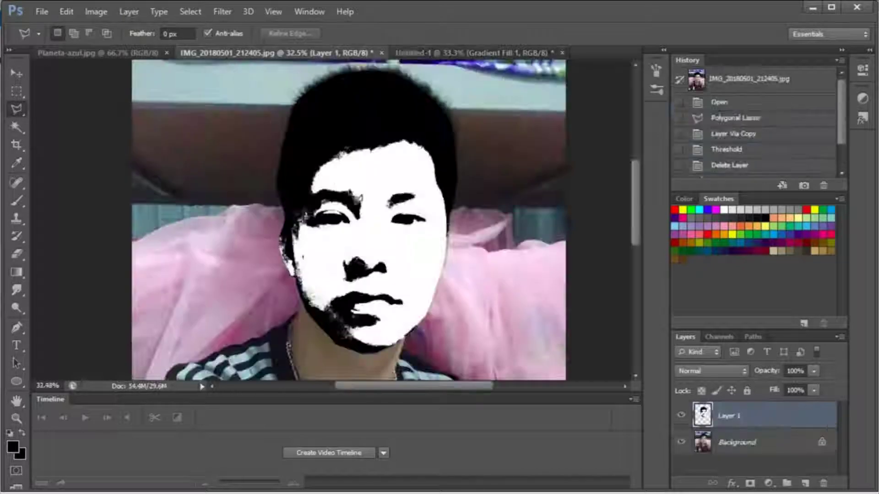
click(17, 72)
drag(353, 201, 327, 209)
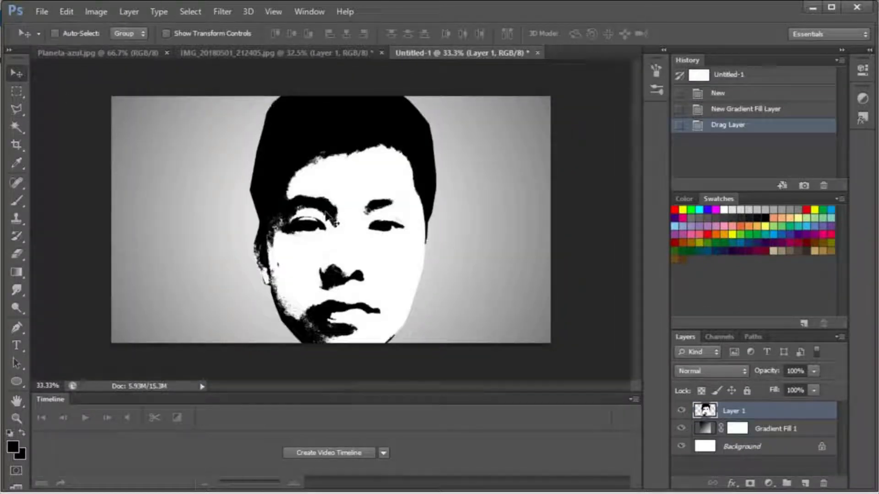
Scale the head layer to about 54% and place it near the middle of the canvas.
key(ctrl+t)
drag(429, 89, 357, 212)
drag(317, 268, 341, 197)
drag(379, 131, 376, 130)
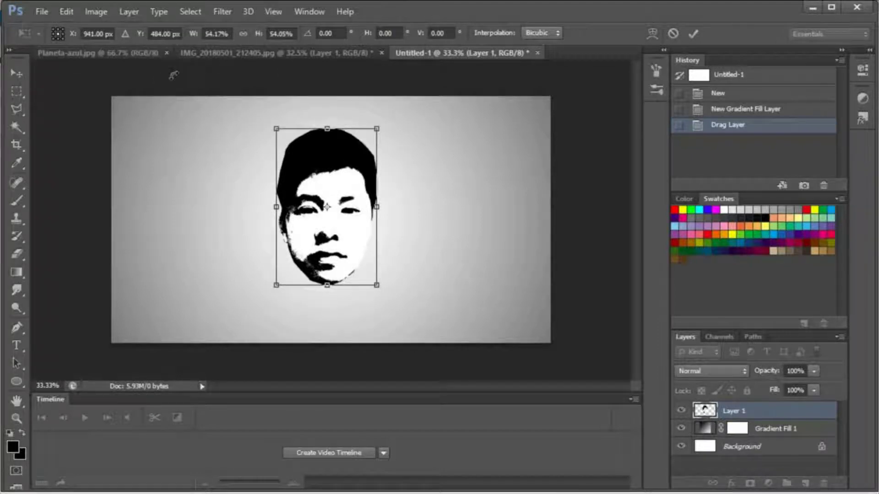
key(Return)
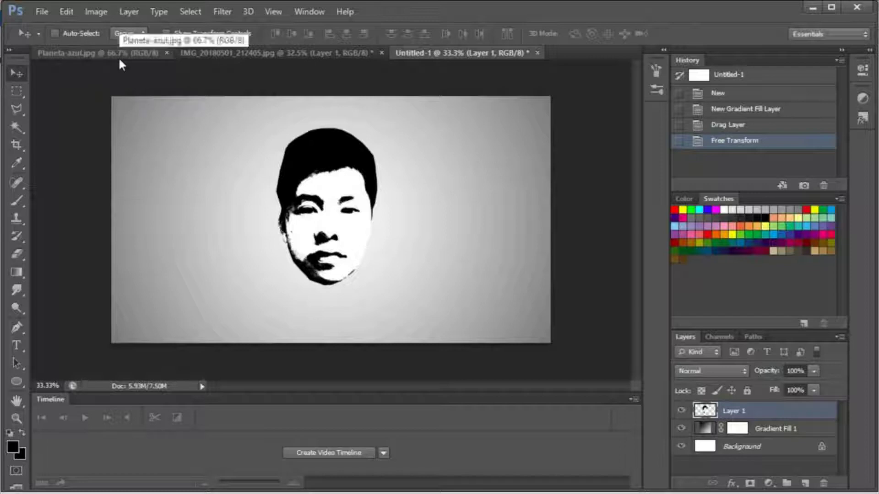
click(114, 59)
click(199, 53)
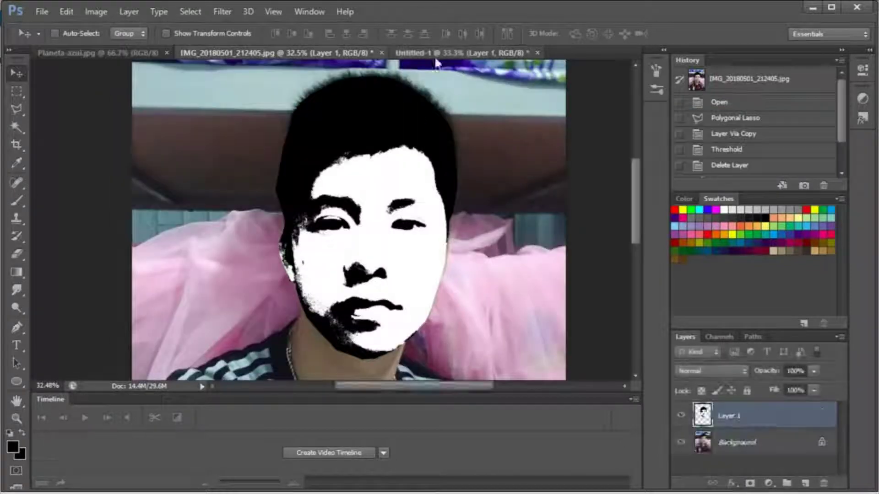
Align the head layer with the Background layer of Untitled-1 by horizontal centers.
click(460, 53)
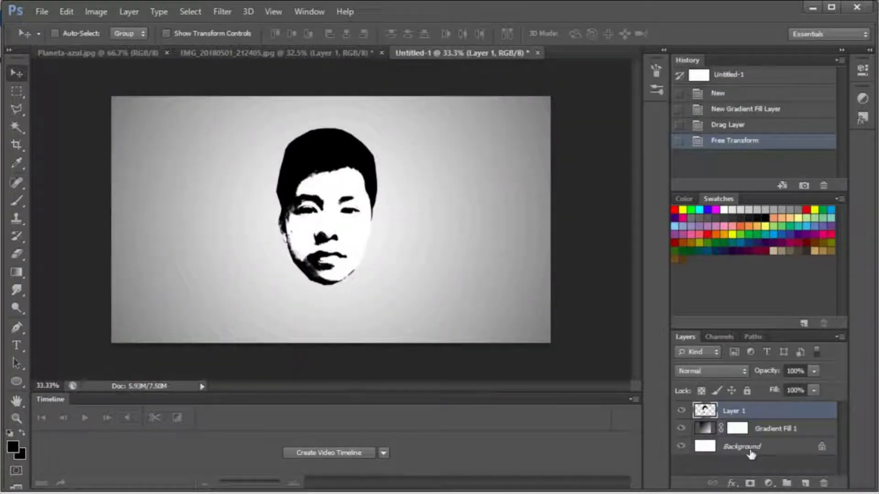
shift+click(751, 452)
click(346, 33)
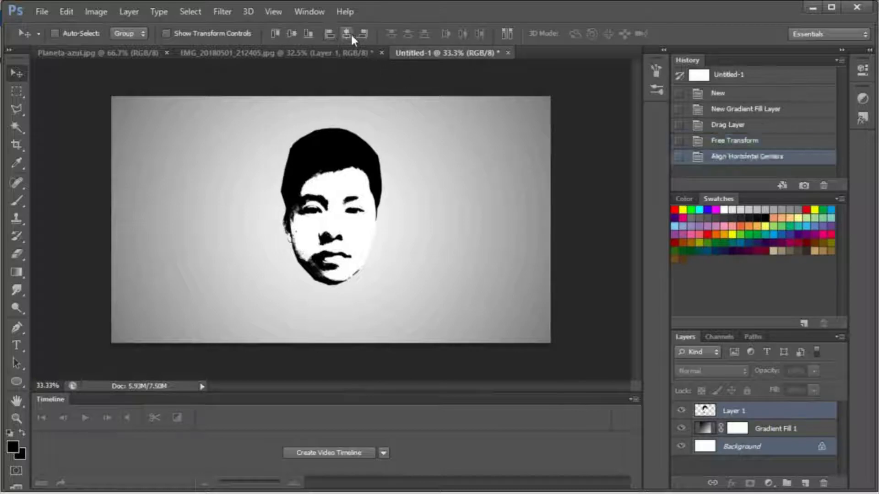
Copy the entire Planeta-azul.jpg image and paste it as a new layer in the Untitled-1 document.
click(78, 53)
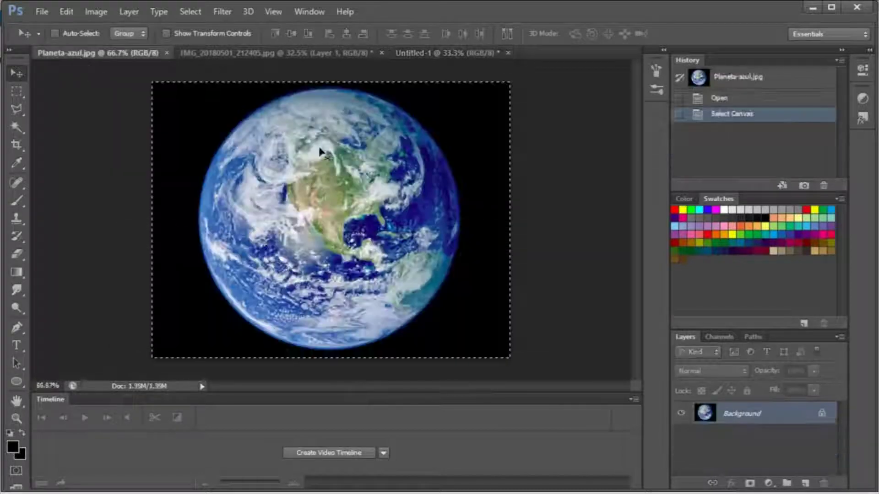
key(ctrl+a)
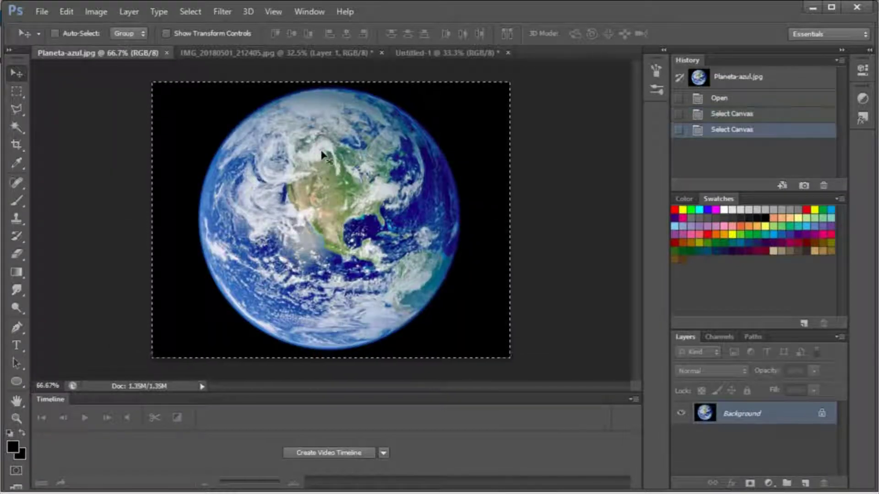
click(287, 52)
click(445, 53)
key(ctrl+v)
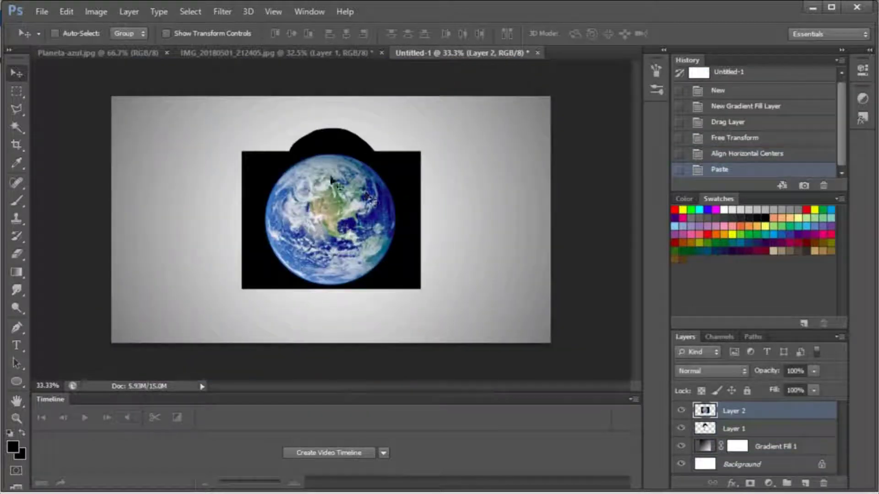
Stretch the Earth layer to the full canvas height, widen it past the head on both sides, and clip it to the head layer.
key(ctrl+t)
drag(239, 135, 216, 78)
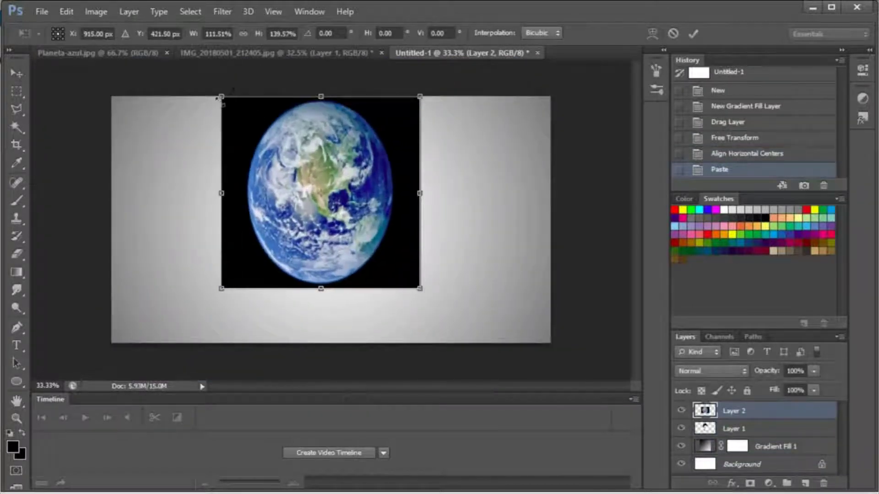
drag(420, 289, 470, 346)
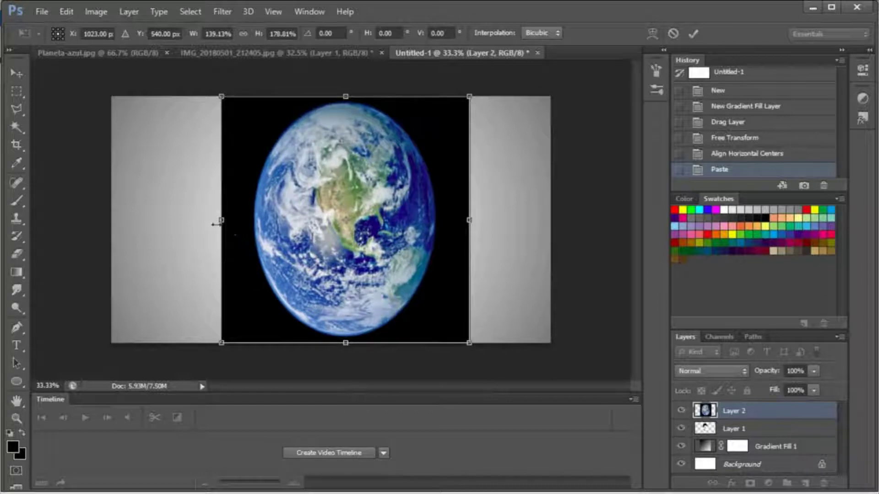
drag(221, 219, 196, 219)
key(Return)
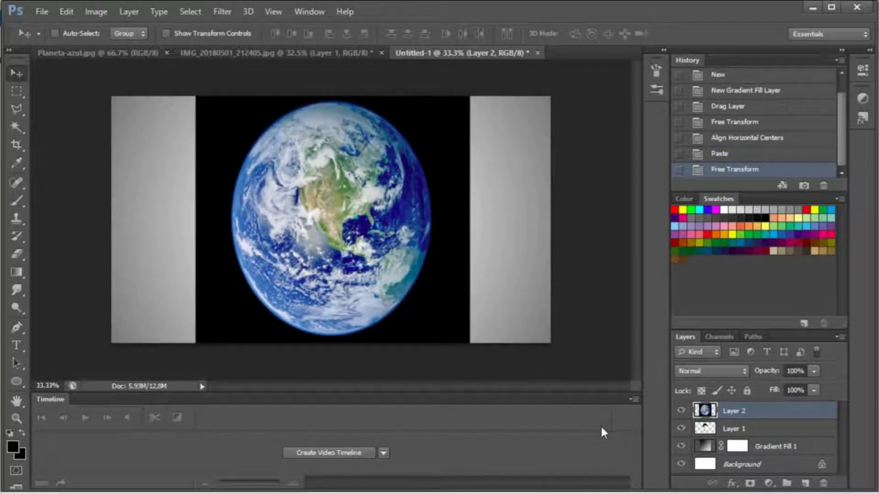
alt+click(732, 420)
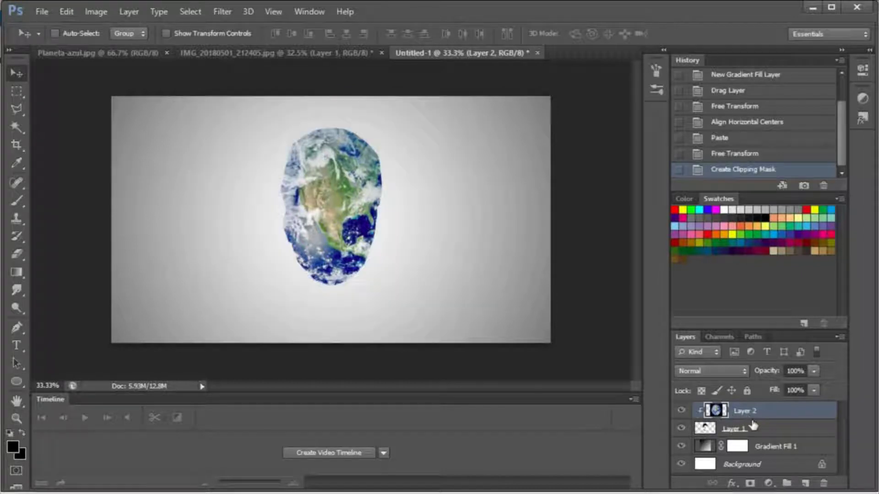
Set the Earth layer's opacity to 50% and shift it slightly upward over the face.
click(795, 371)
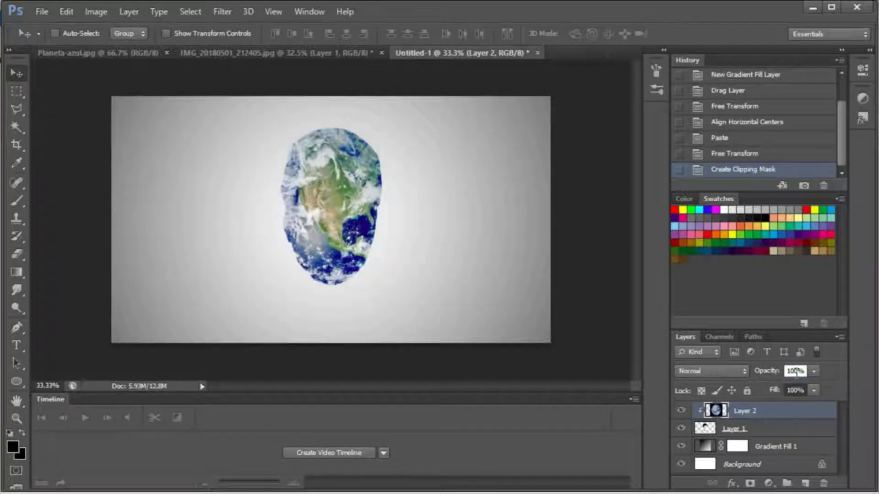
text(50)
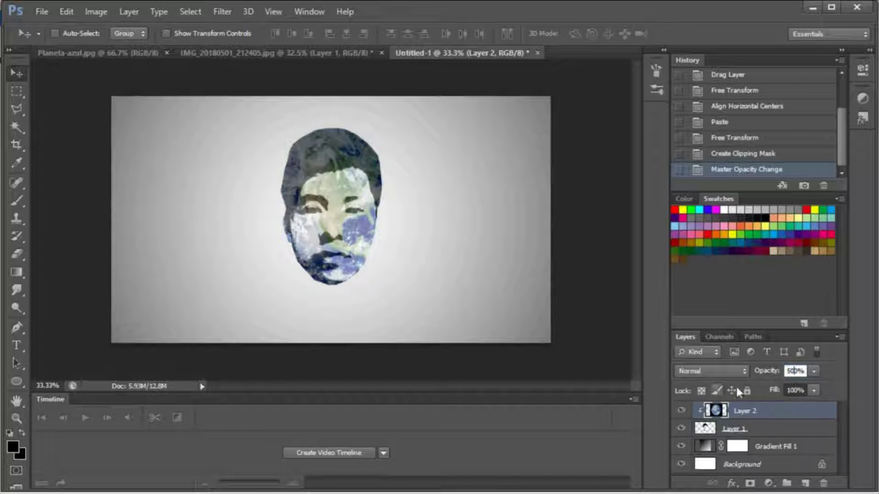
drag(343, 242, 337, 222)
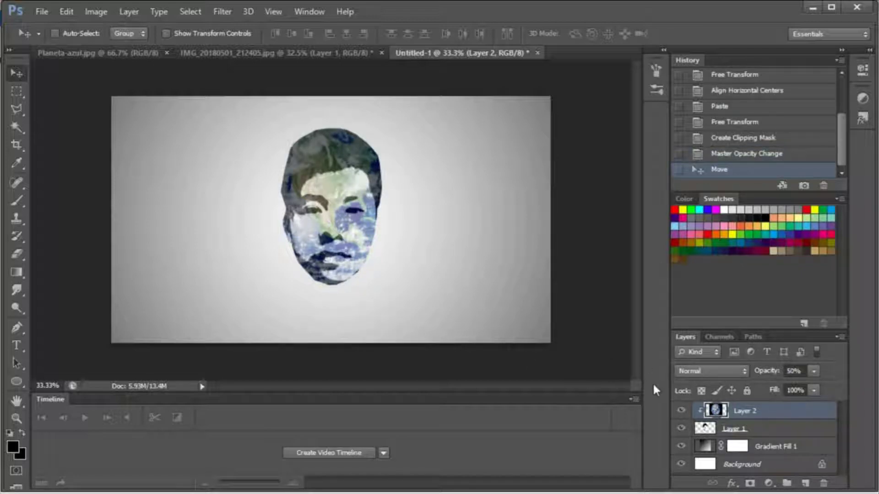
Create a text box below the head and enter the two-word name caption in capitals.
click(17, 349)
drag(275, 287, 390, 322)
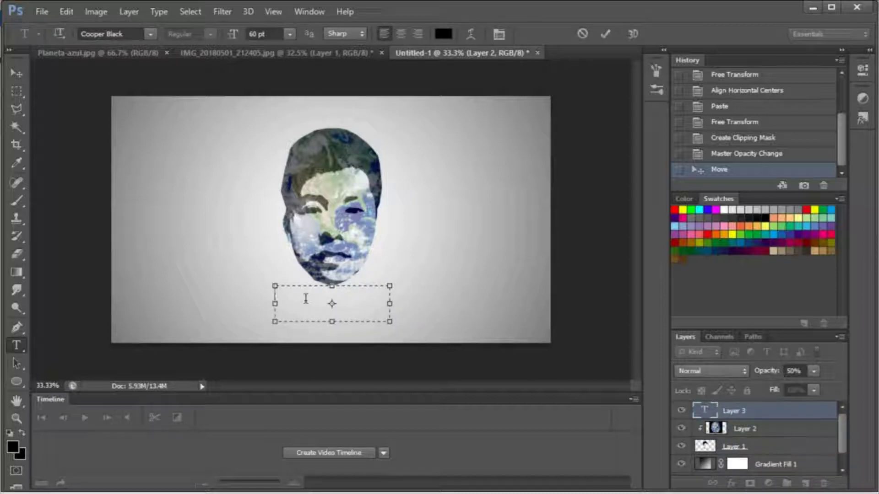
text(r)
text(UNG BOMBER)
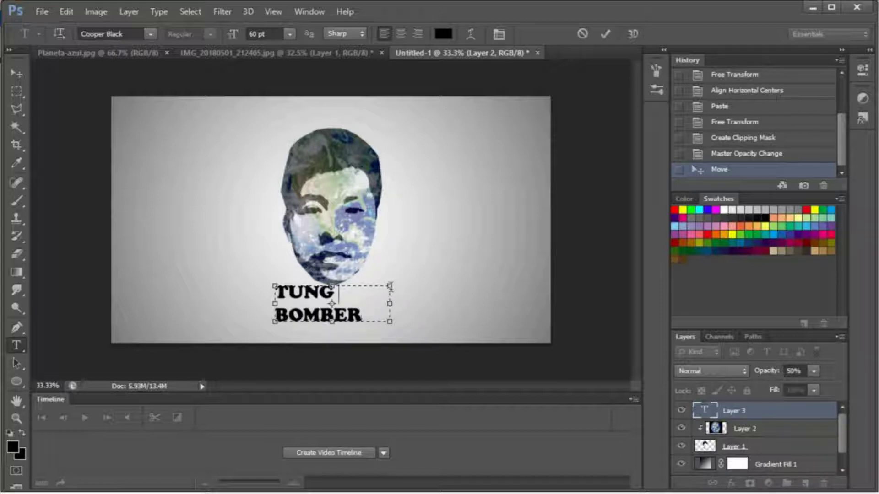
Widen the caption's text box well beyond the head on both sides and extend it slightly upward.
drag(275, 286, 376, 290)
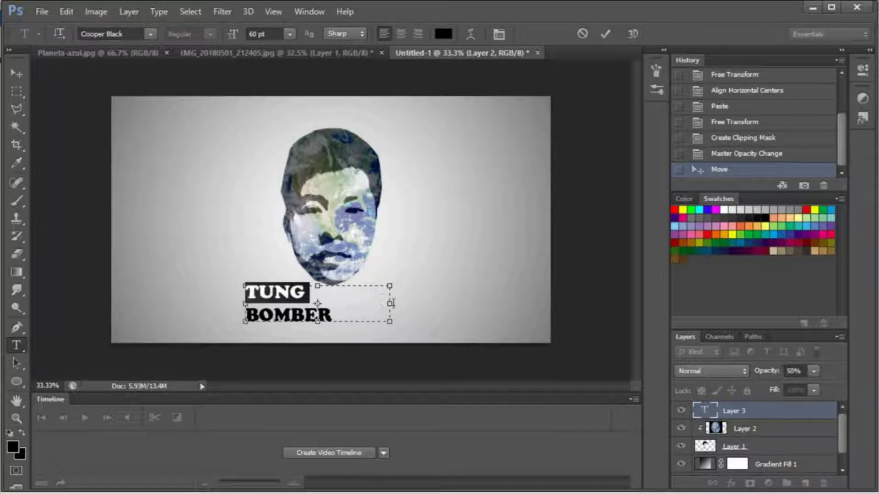
click(390, 303)
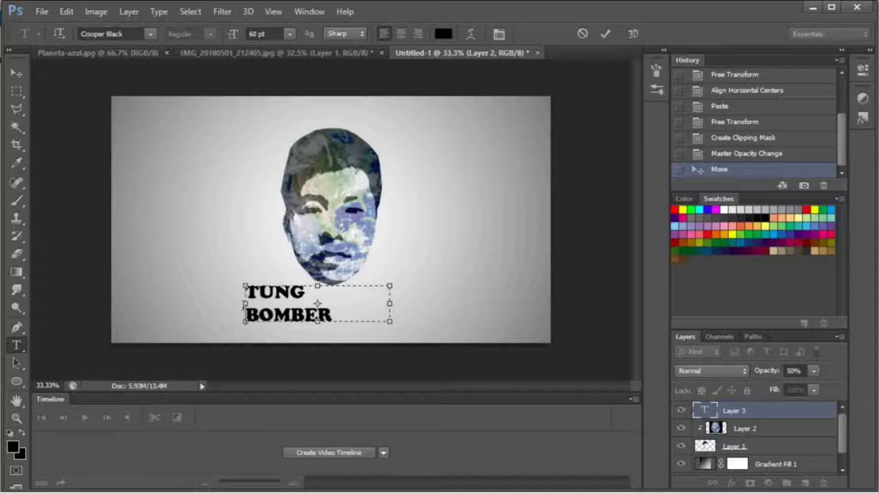
drag(243, 306, 321, 302)
click(388, 292)
drag(236, 294, 192, 294)
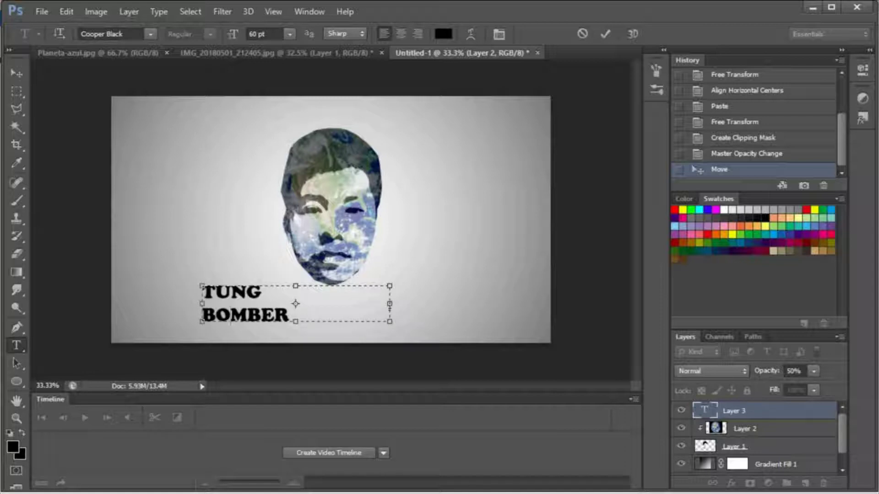
drag(391, 303, 428, 303)
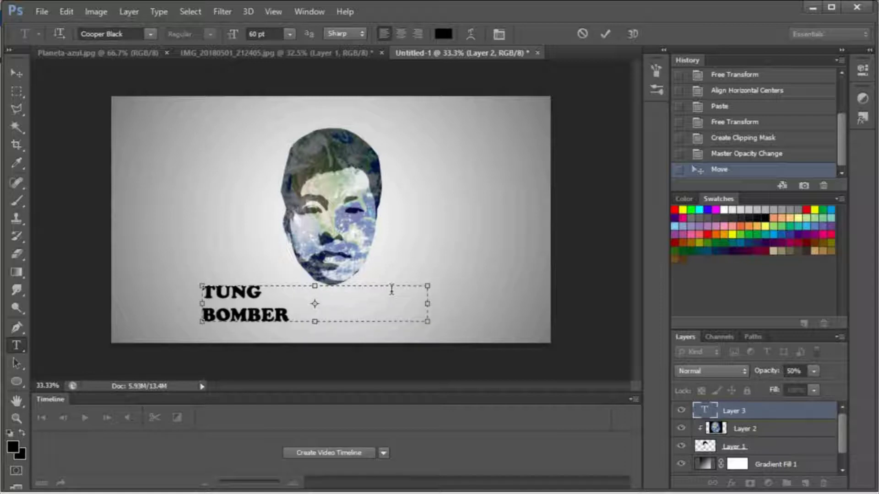
drag(201, 280, 175, 270)
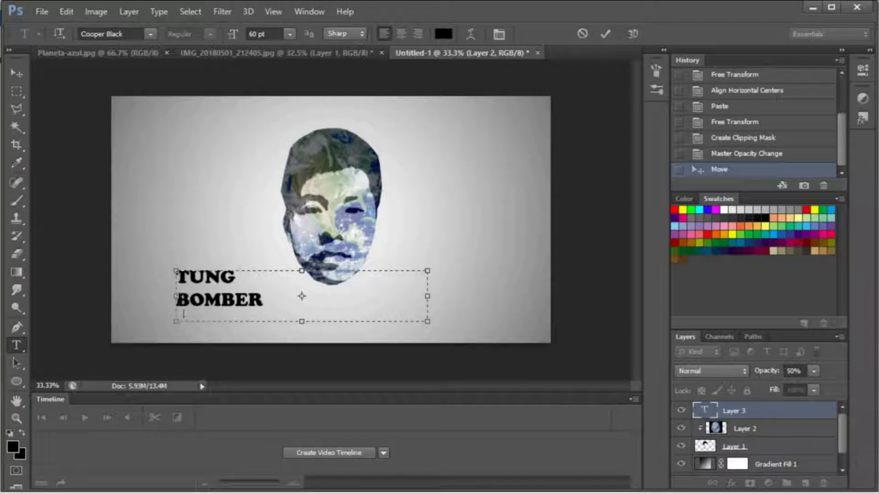
Set the caption's font to Franklin Gothic Heavy and move the caption so it sits centred just below the chin.
drag(332, 289, 157, 290)
click(149, 36)
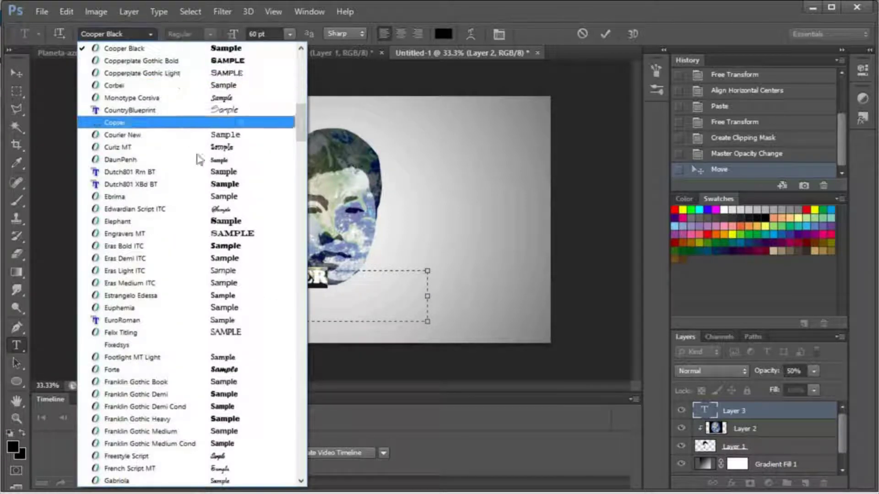
click(234, 230)
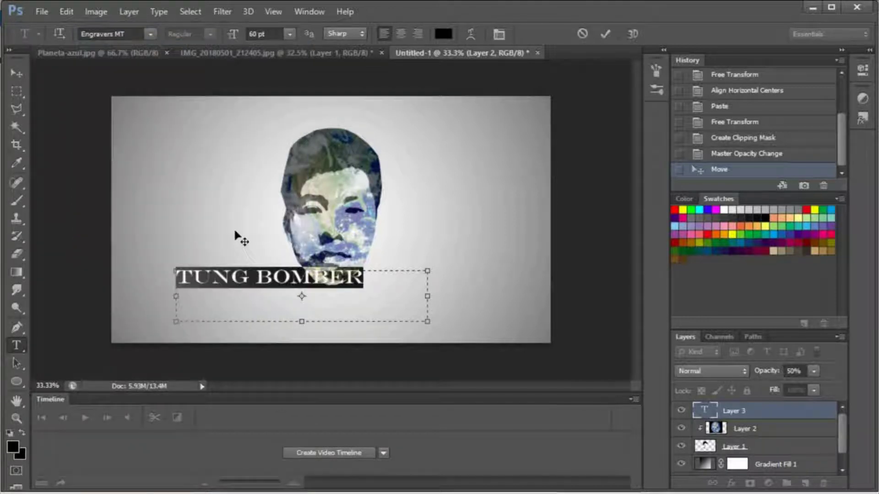
click(149, 34)
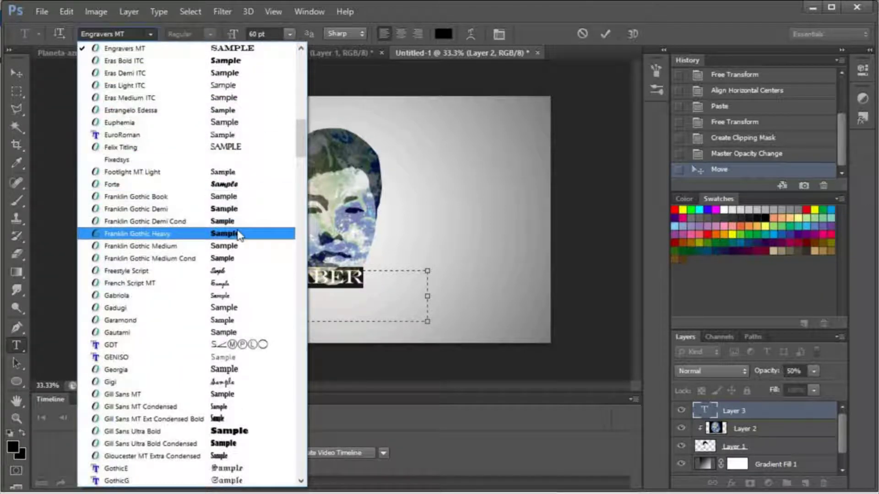
click(238, 234)
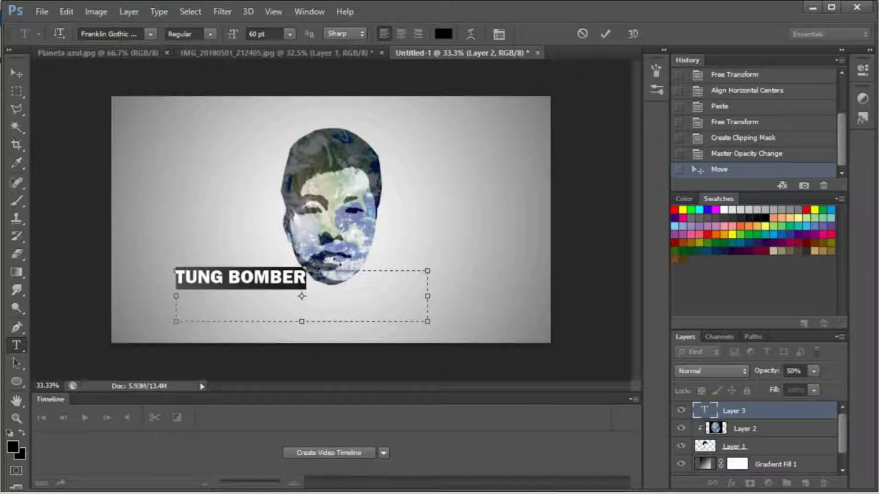
key(ctrl+Return)
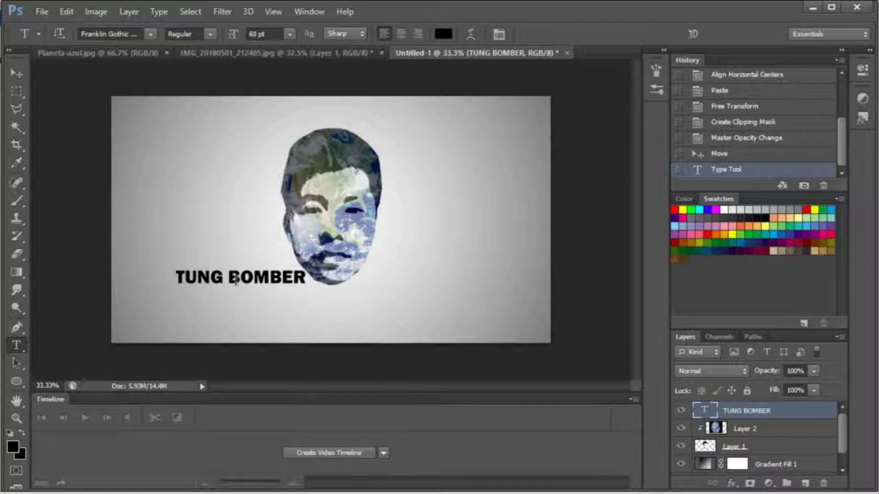
key(v)
drag(199, 278, 339, 303)
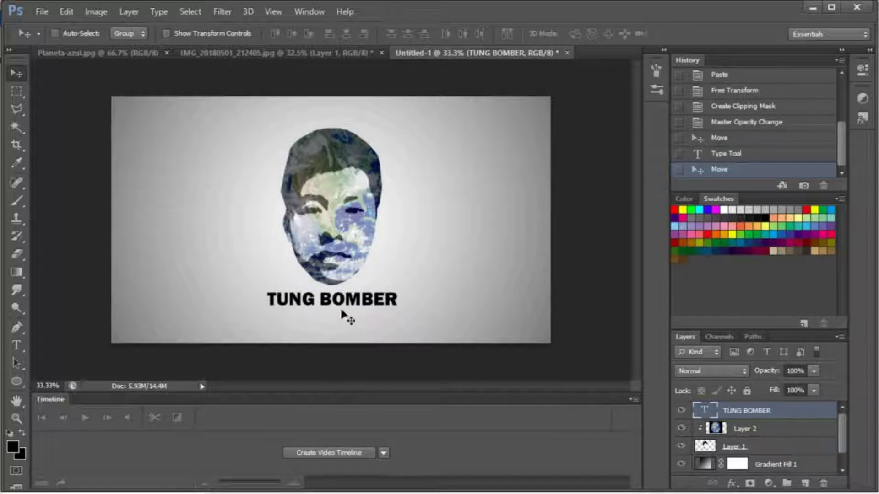
Try Goudy Stout and Javanese Text as fonts for the entire caption.
click(17, 345)
click(397, 300)
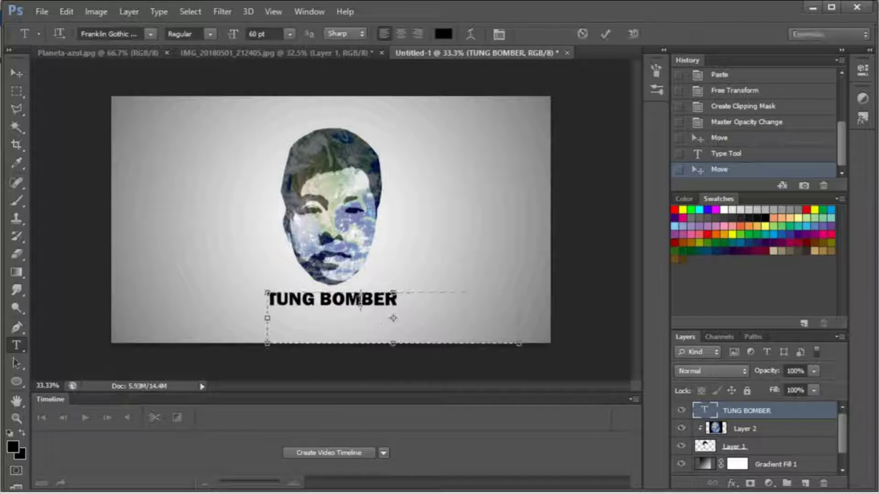
key(ctrl+a)
click(151, 34)
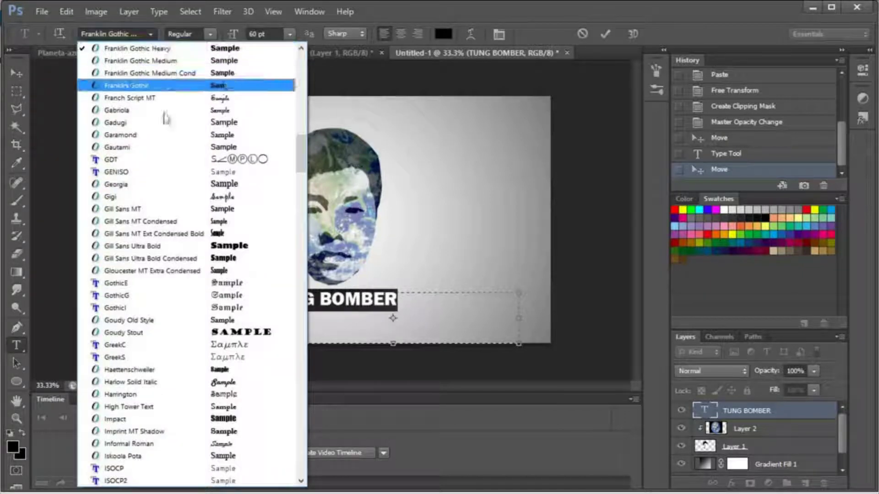
click(246, 332)
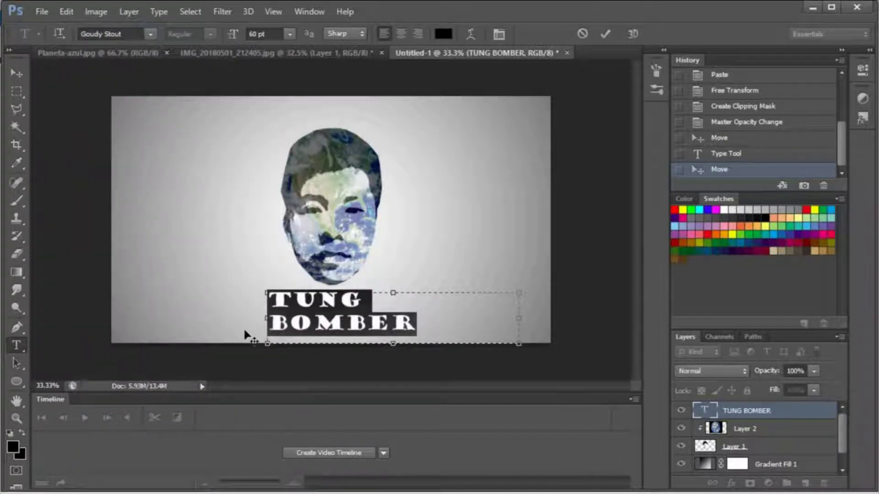
click(151, 34)
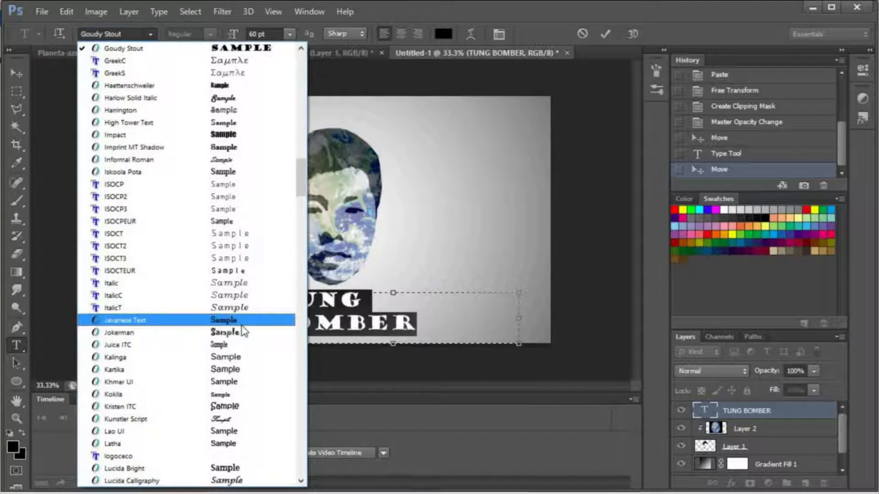
click(241, 327)
click(151, 34)
scroll(158, 57, up, 2)
key(Escape)
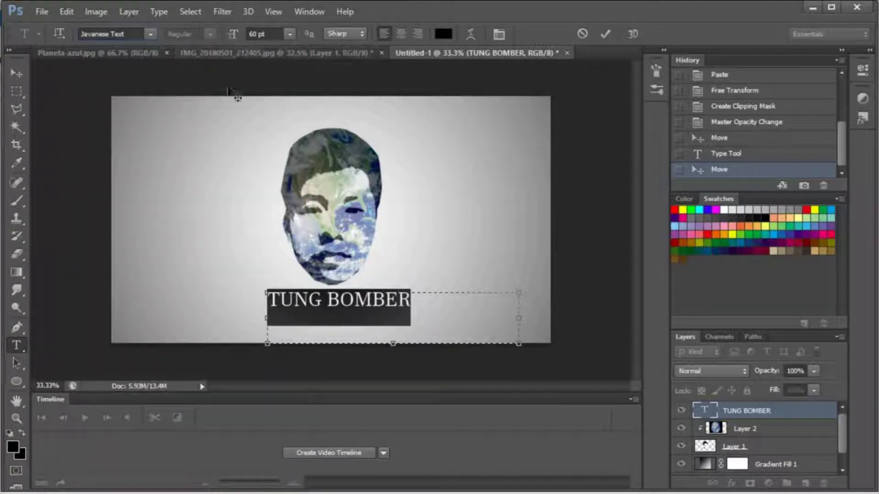
Change the font of the whole caption to Lucida Bright.
click(425, 279)
double_click(333, 298)
click(409, 309)
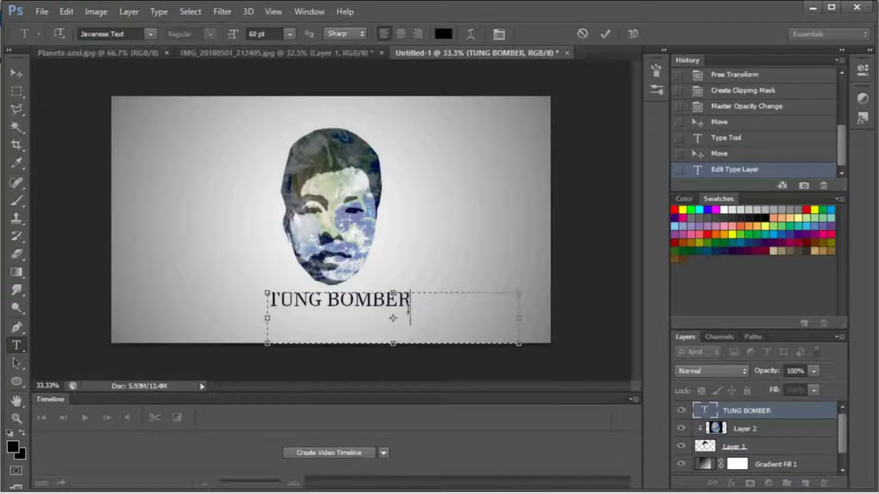
drag(409, 309, 126, 102)
click(151, 34)
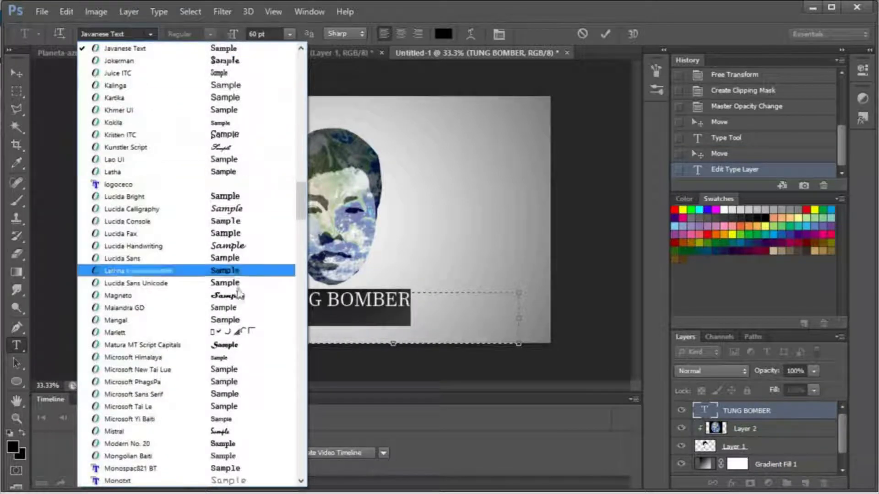
click(232, 196)
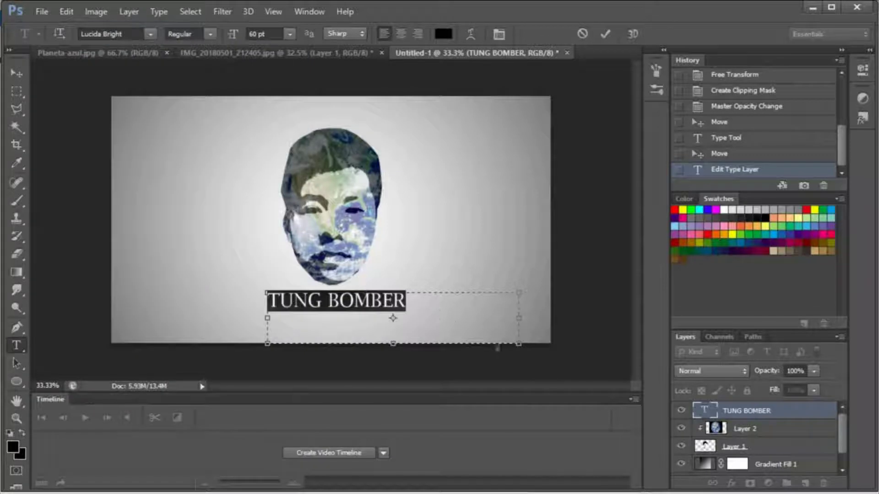
click(732, 430)
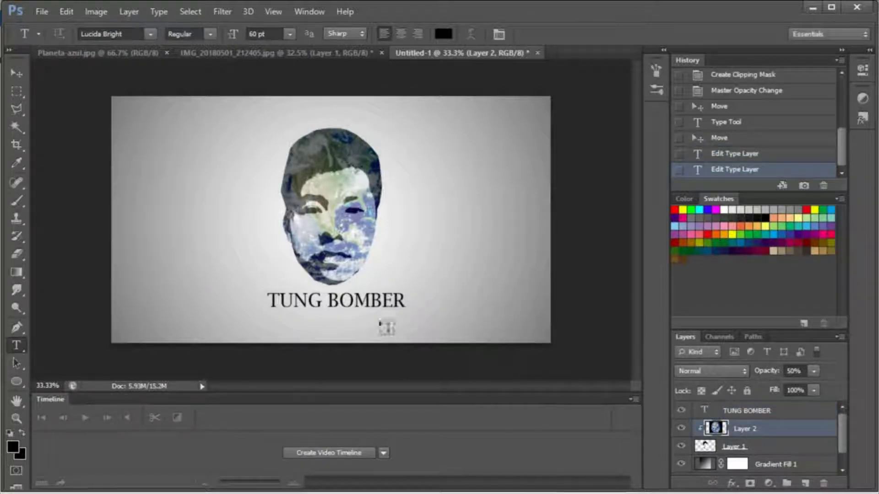
click(358, 301)
drag(405, 302, 287, 313)
click(300, 320)
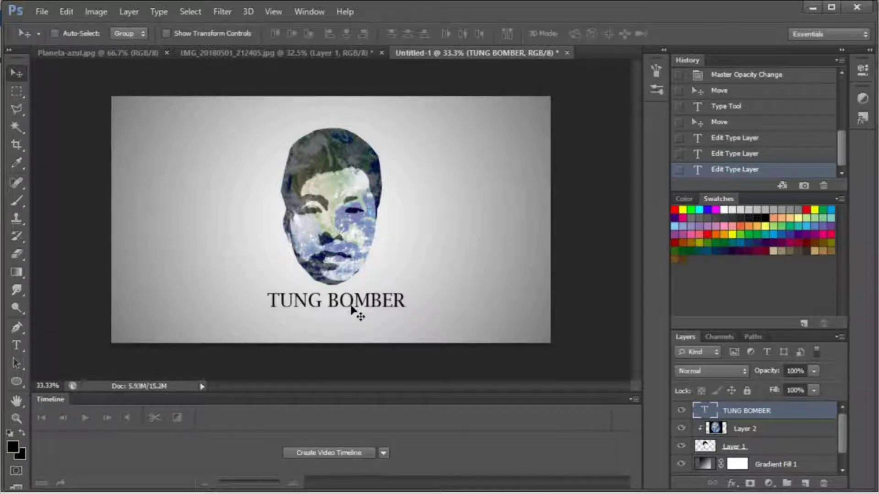
Try Matura MT Script Capitals for the caption, settle on Lucida Sans Unicode instead, and finish editing the text.
click(16, 346)
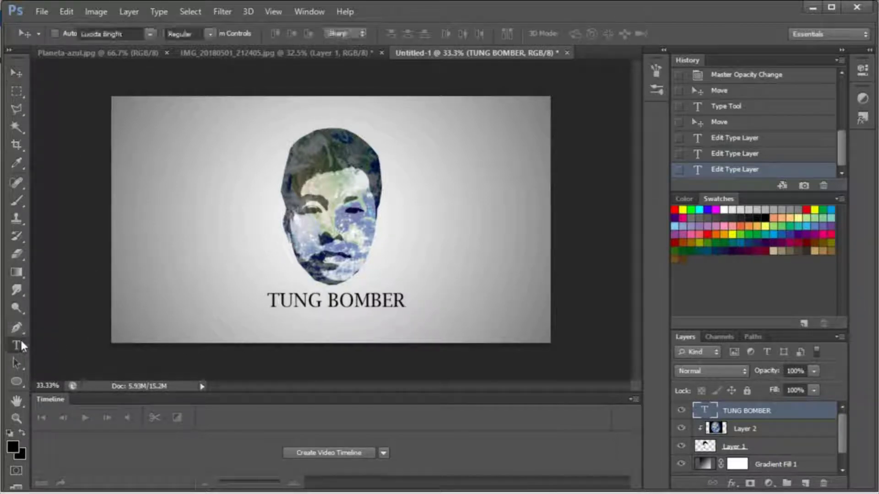
triple_click(389, 300)
click(150, 34)
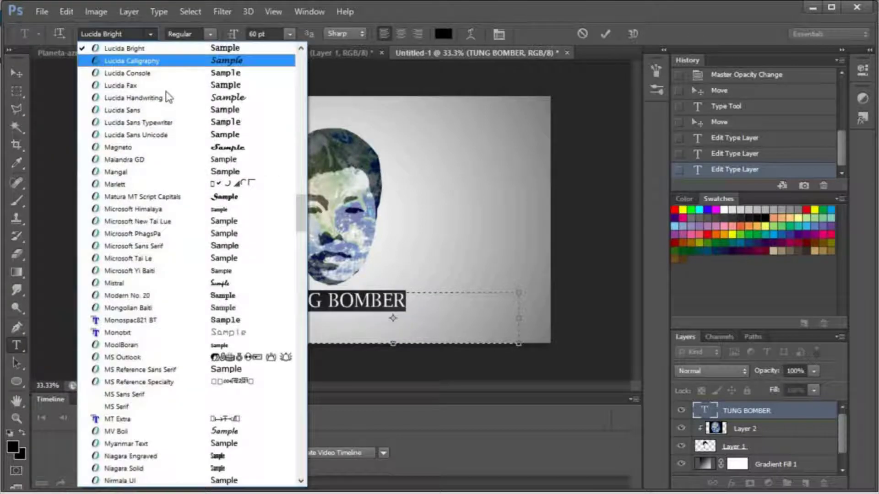
click(225, 196)
click(150, 34)
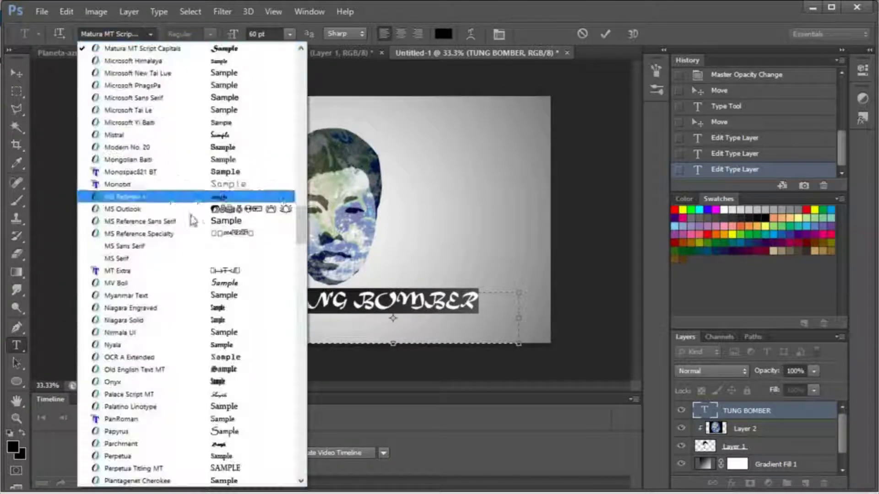
scroll(228, 206, up, 6)
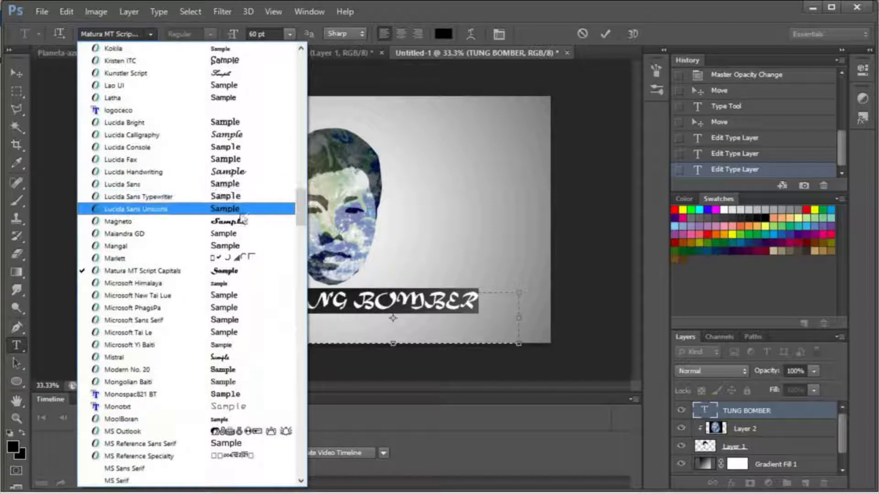
click(225, 208)
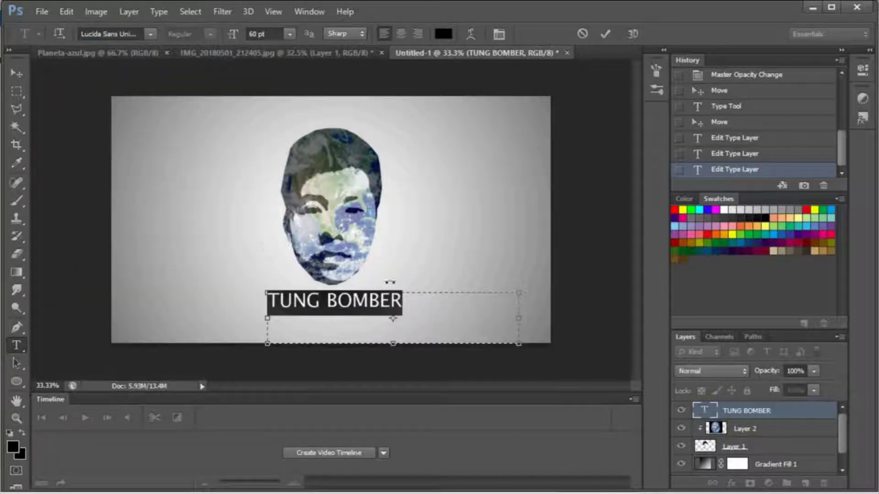
click(746, 429)
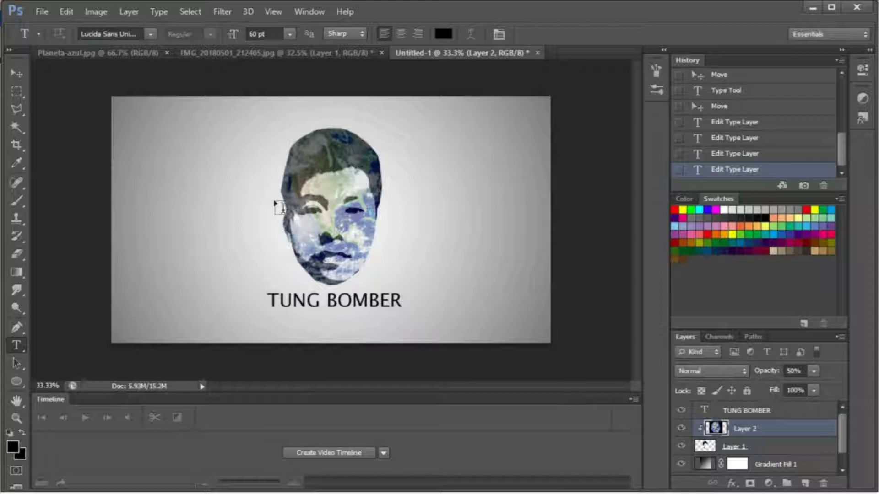
Nudge the caption slightly left under the chin and shift the Earth layer up and to the right within the head.
key(v)
drag(334, 308, 329, 308)
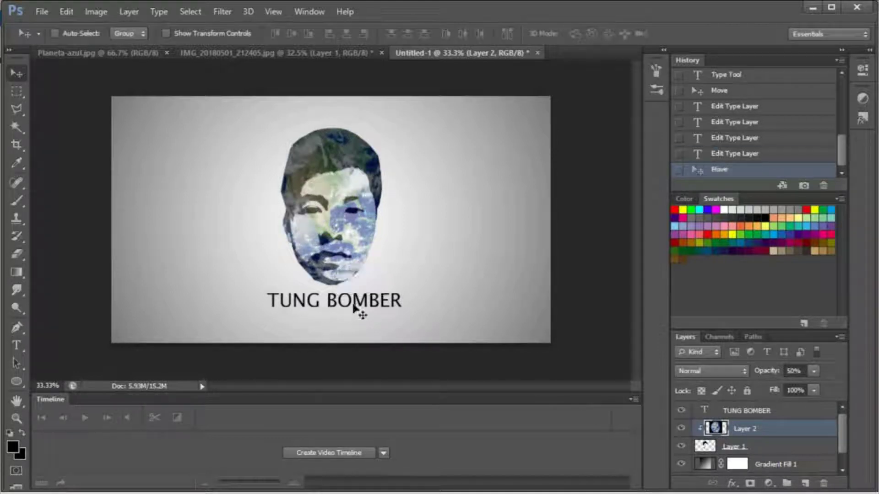
click(746, 411)
drag(392, 308, 371, 306)
click(728, 434)
drag(352, 233, 377, 192)
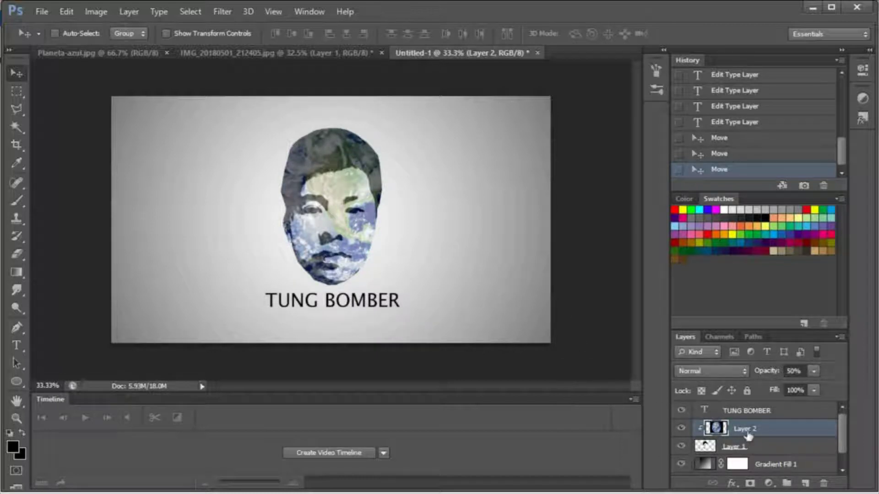
Place a duplicate of the Earth layer above the caption layer and clip it to the caption text.
key(ctrl+j)
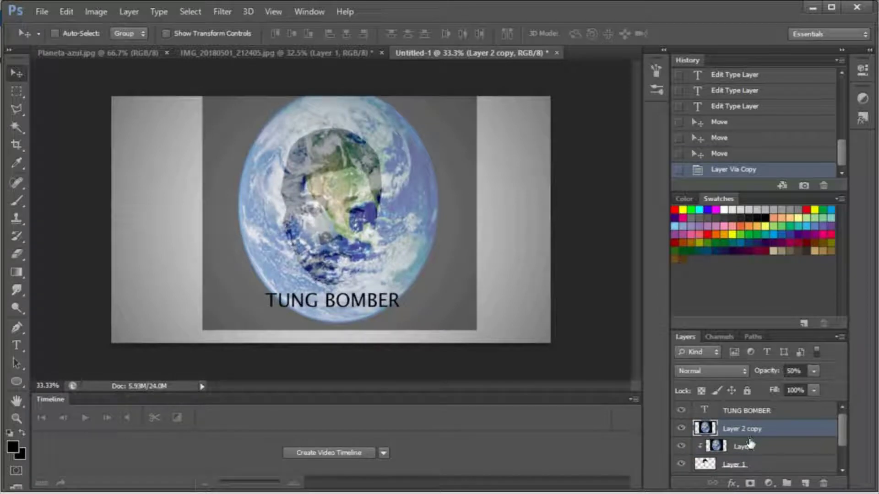
drag(750, 437, 744, 412)
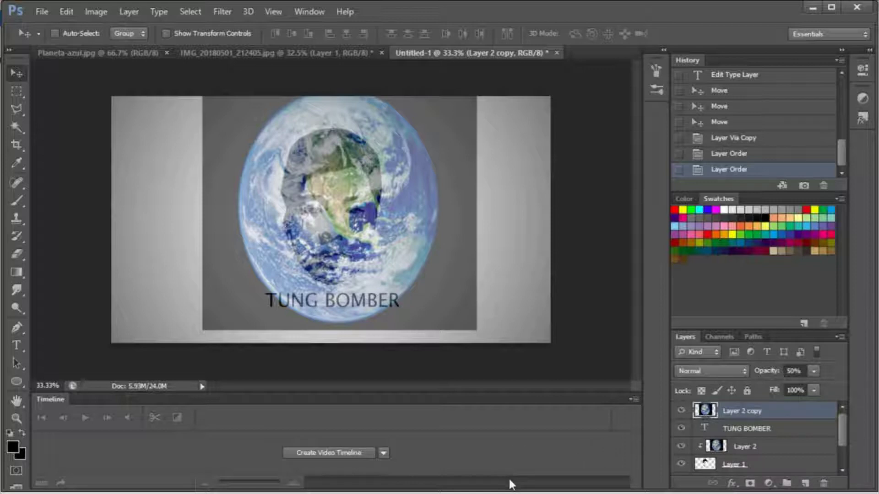
alt+click(772, 418)
alt+click(770, 423)
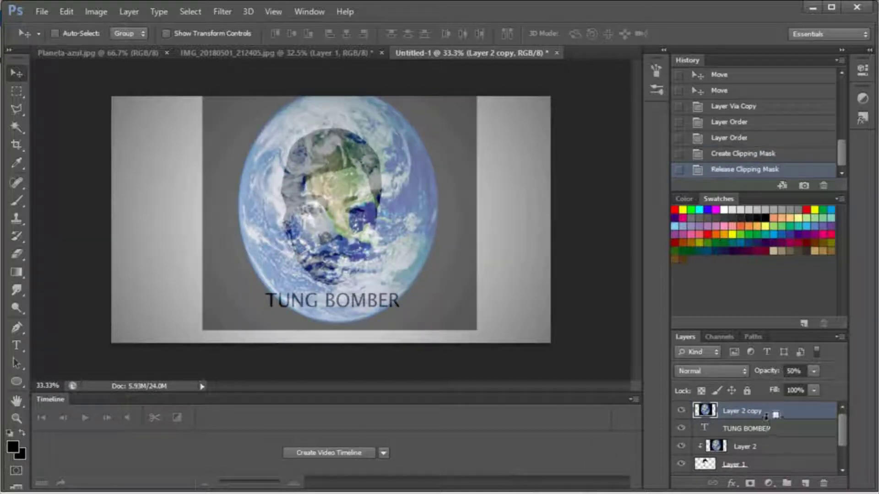
alt+click(774, 418)
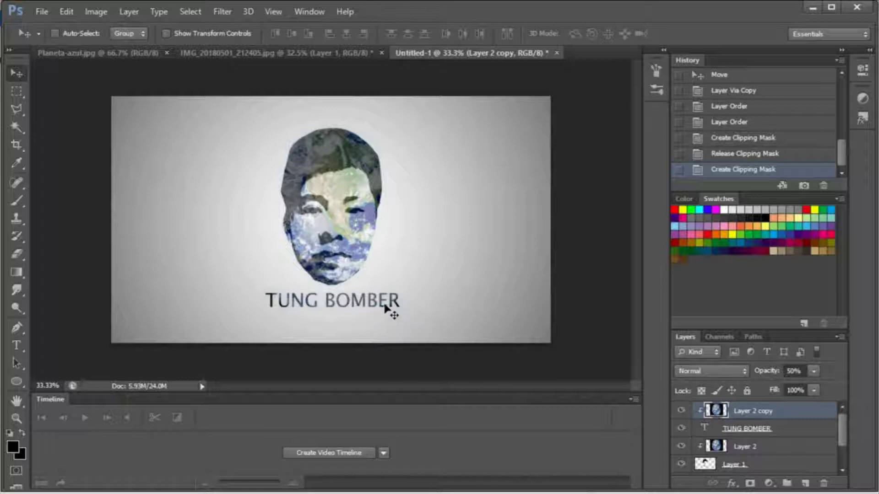
Change the font of the caption text layer to Lucida Bright and reselect the Earth copy layer above it.
click(751, 429)
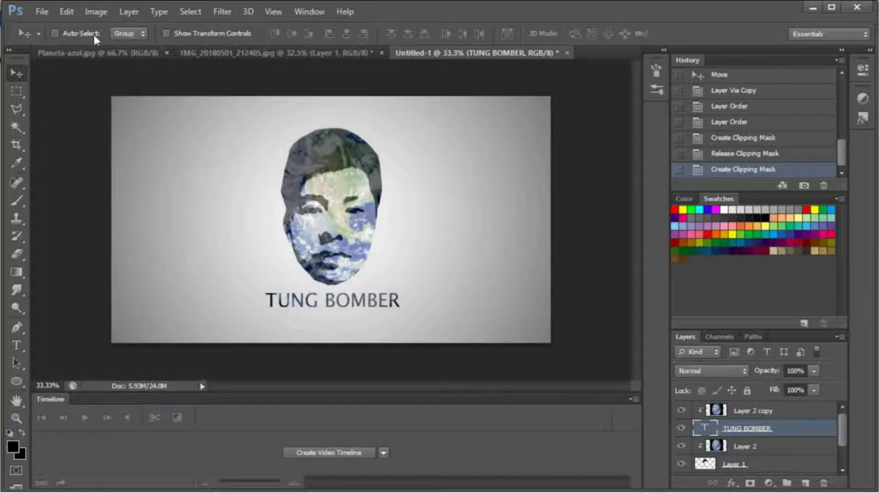
click(17, 345)
click(146, 33)
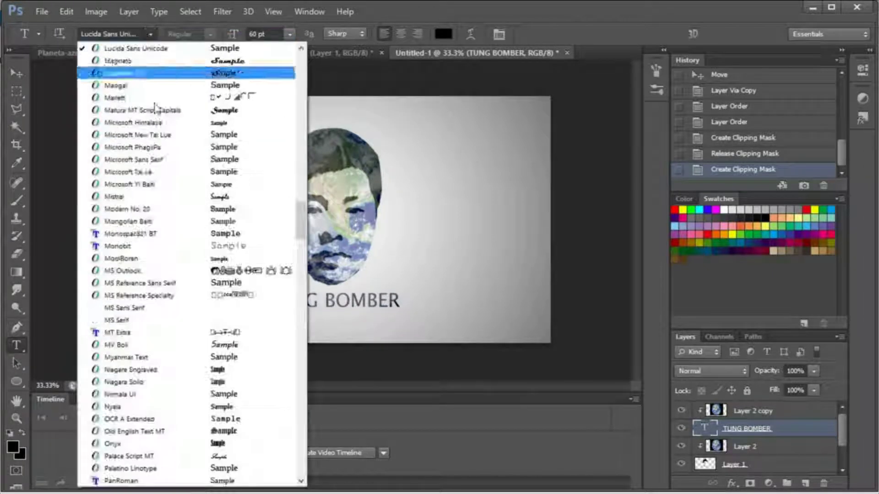
scroll(231, 435, up, 2)
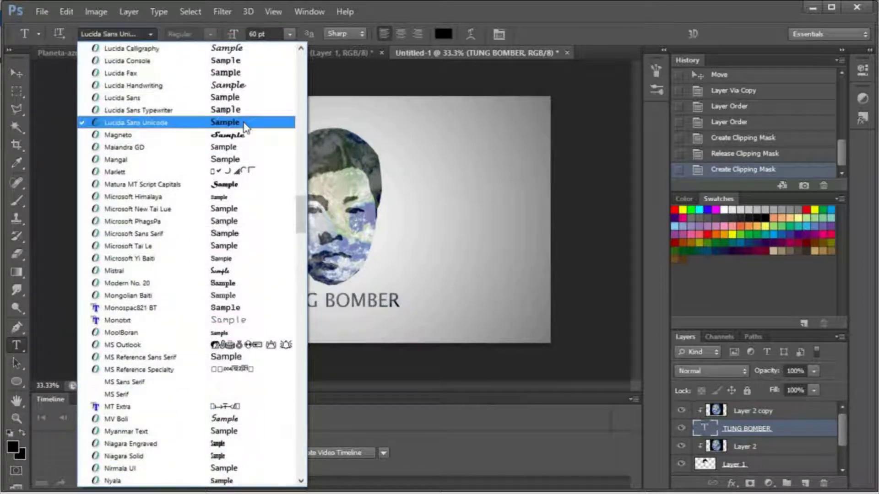
click(246, 122)
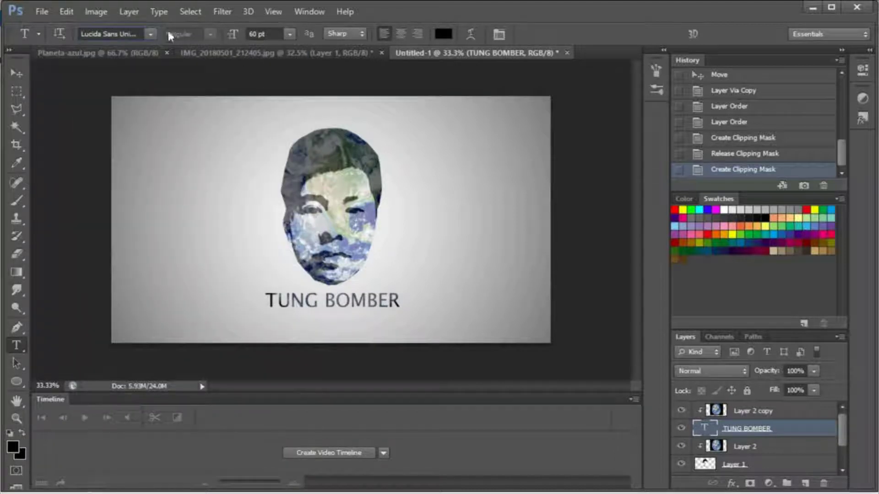
click(153, 33)
scroll(166, 94, up, 3)
click(137, 75)
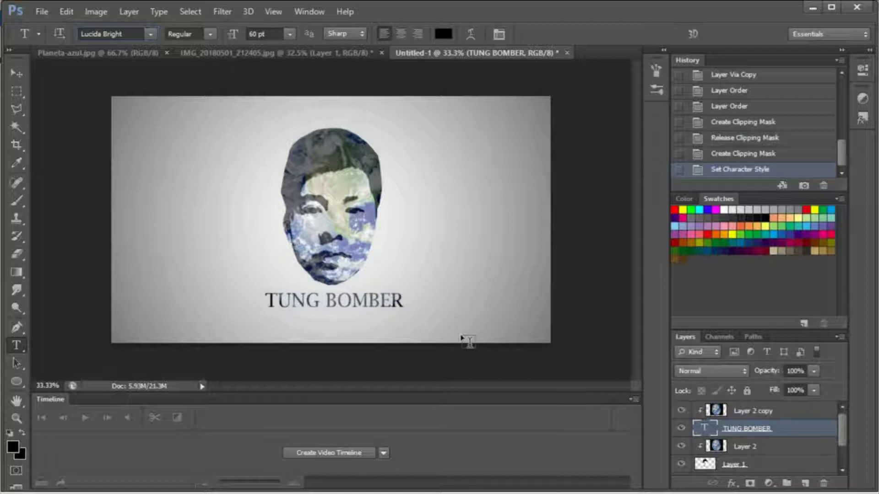
click(773, 412)
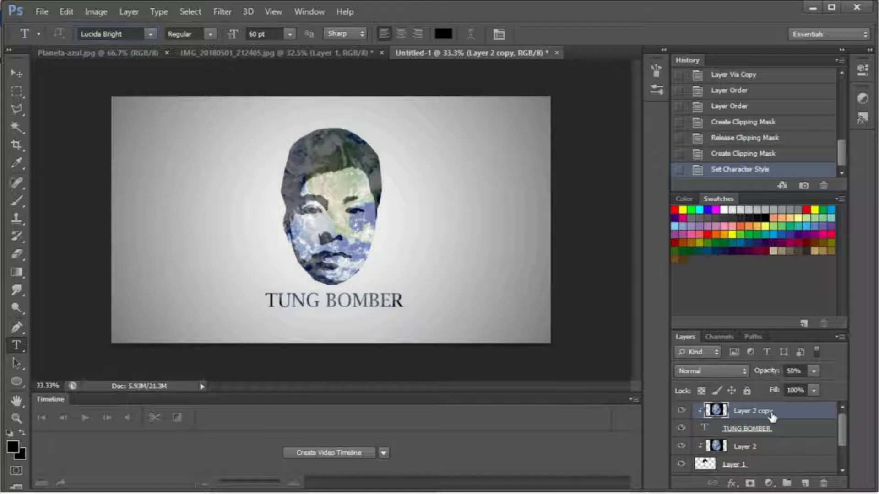
Save the composite as a JPEG copy named HEHE in the dien thoai folder.
key(ctrl+shift+s)
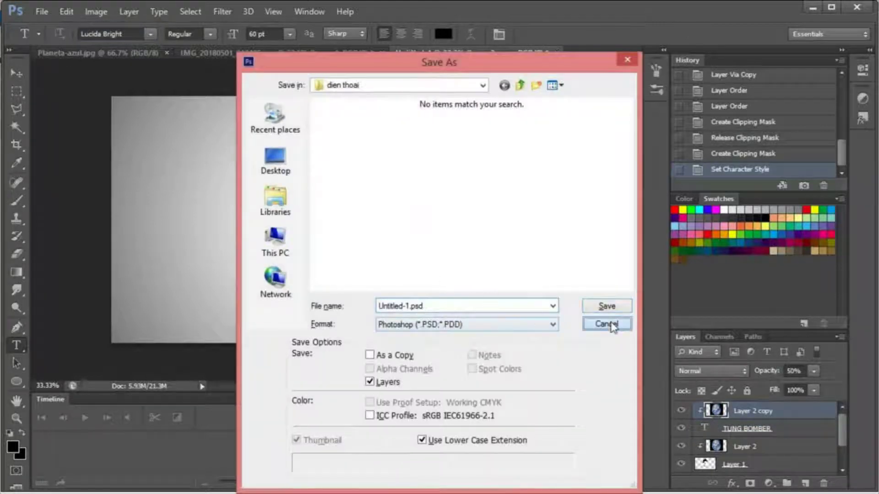
click(518, 324)
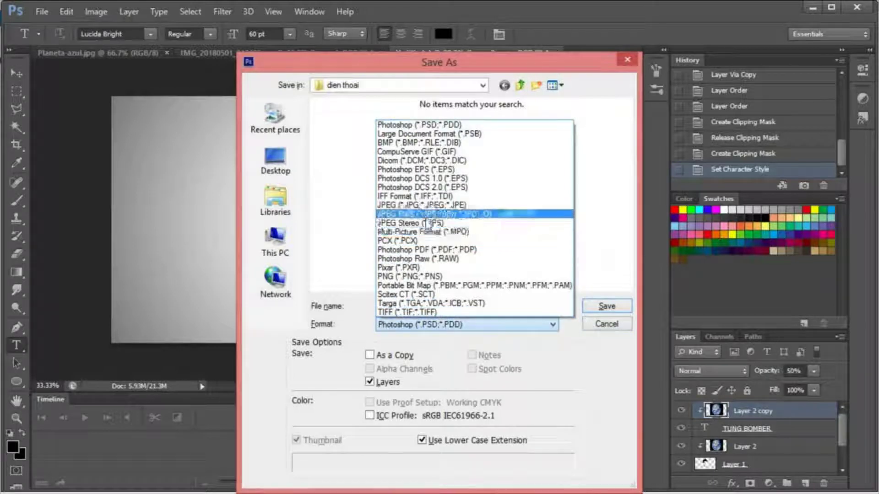
click(439, 204)
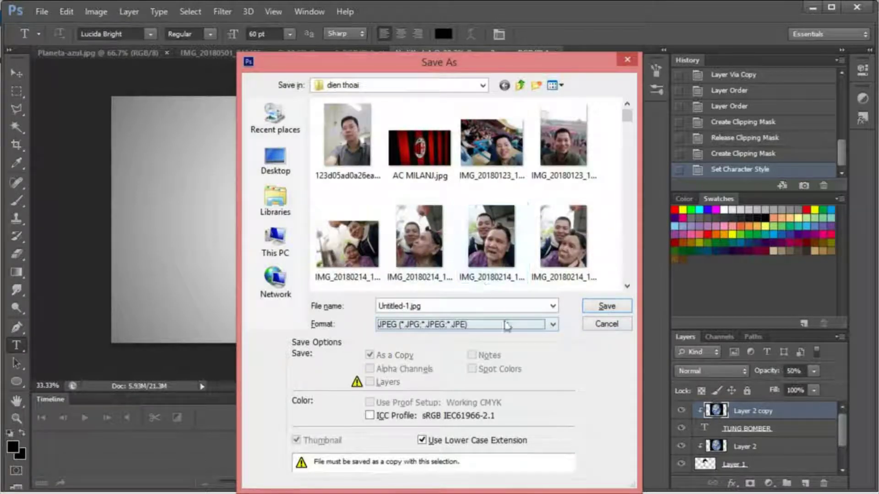
click(482, 307)
text(HEHE)
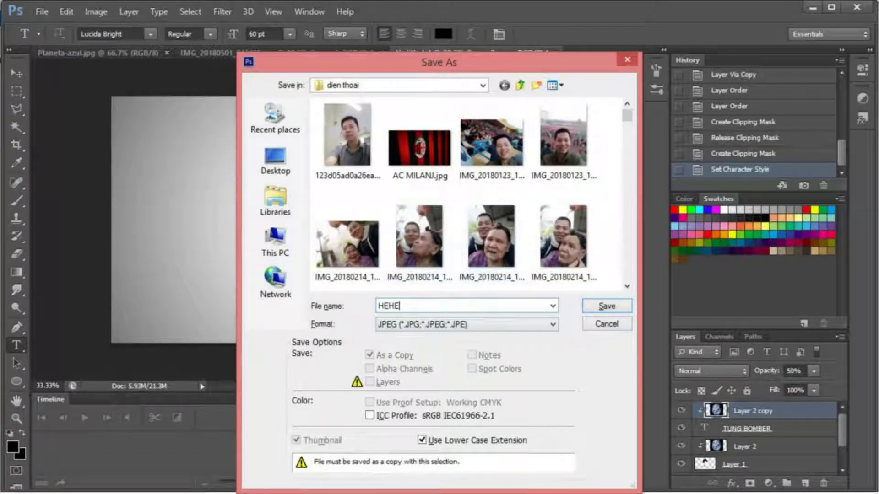